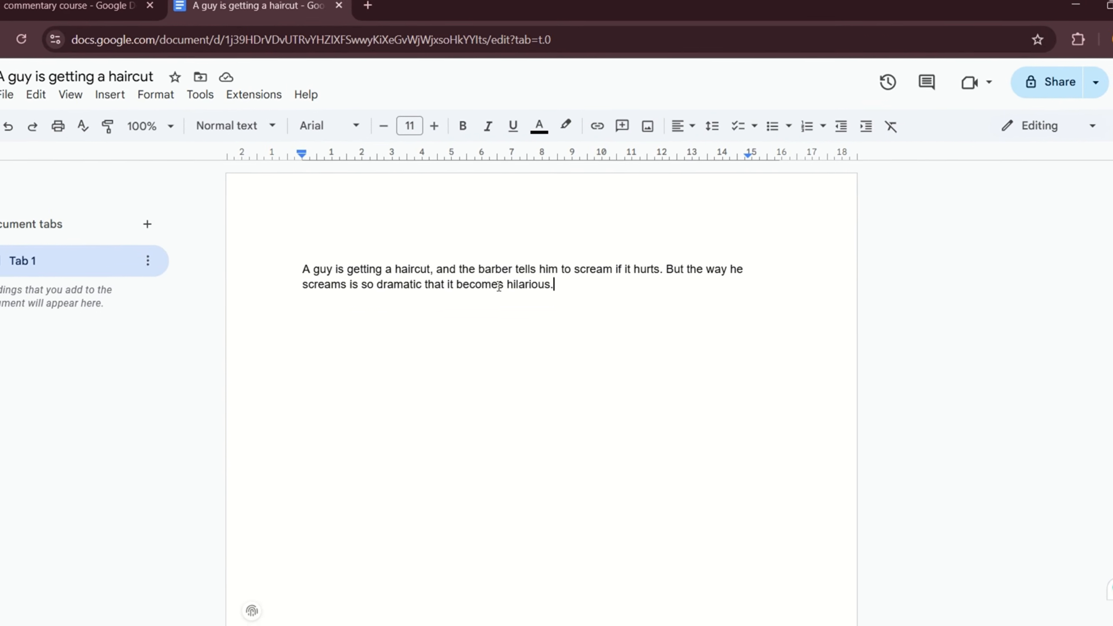
- Copy the haircut draft and write a ChatGPT prompt requesting a powerful narration script with a strong hook, smooth flow, and satisfying payoff
key("ctrl+a")
key("ctrl+c")
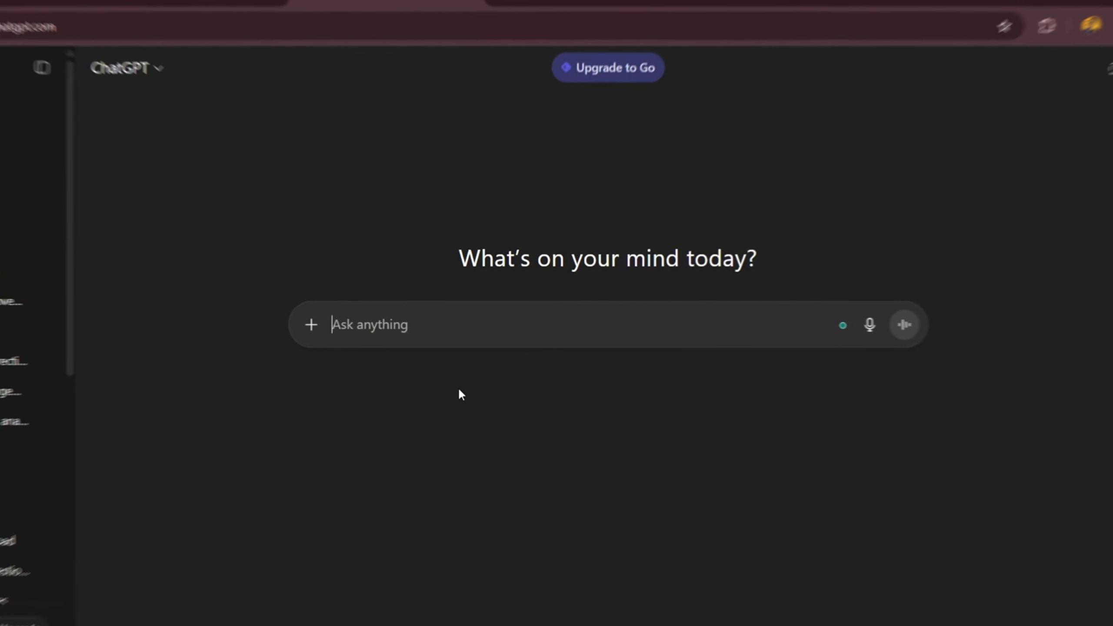
type("I'm creating short commentary videos. Here")
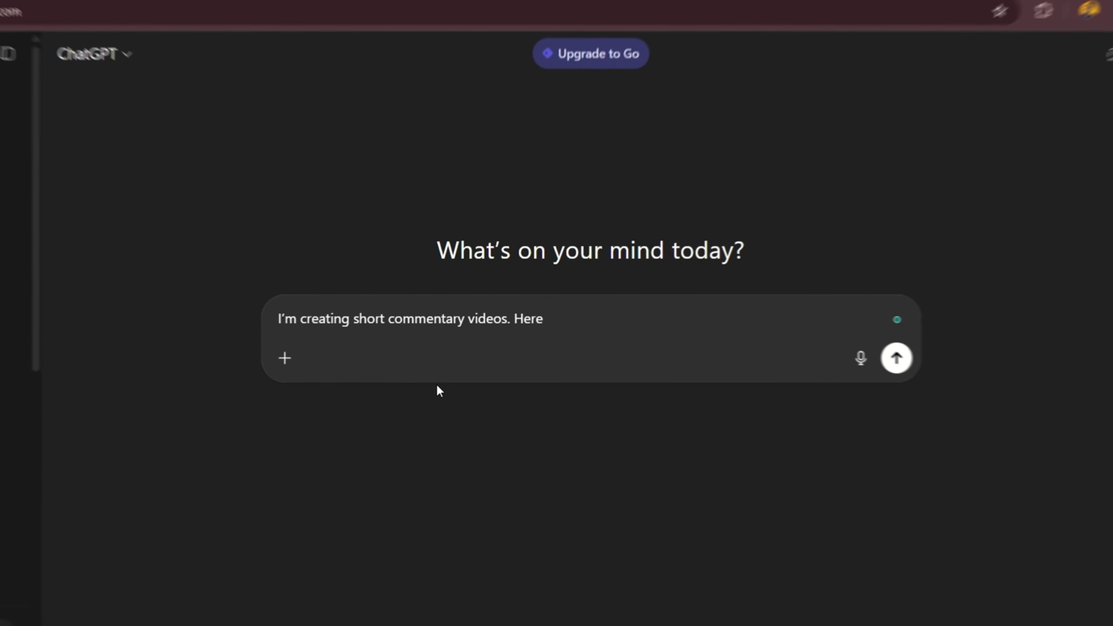
type("'s a simple explanation of what's happening in my clip. Please tur")
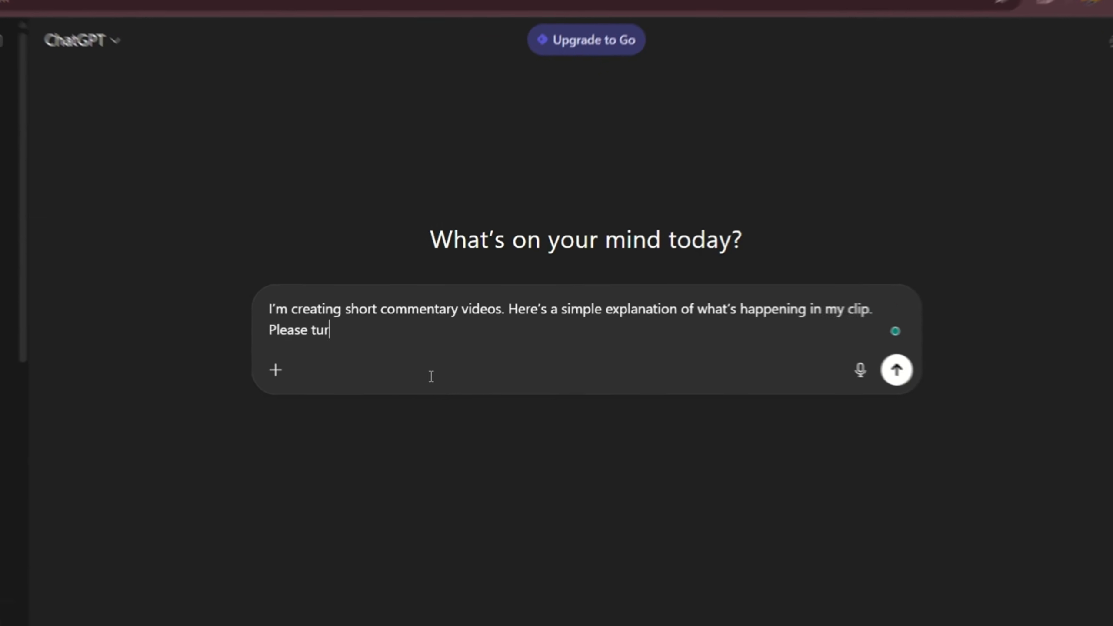
type("n this into a powerful narration script with a strong hook, smoot")
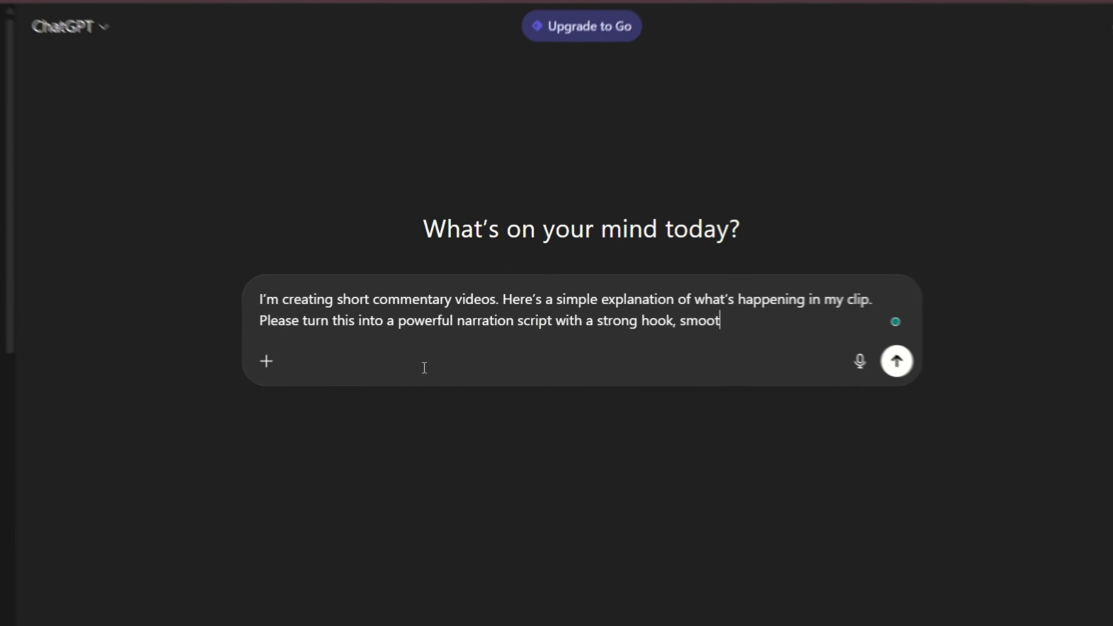
type("ng payoff.")
key("shift+Return")
type("Here’s my draft:")
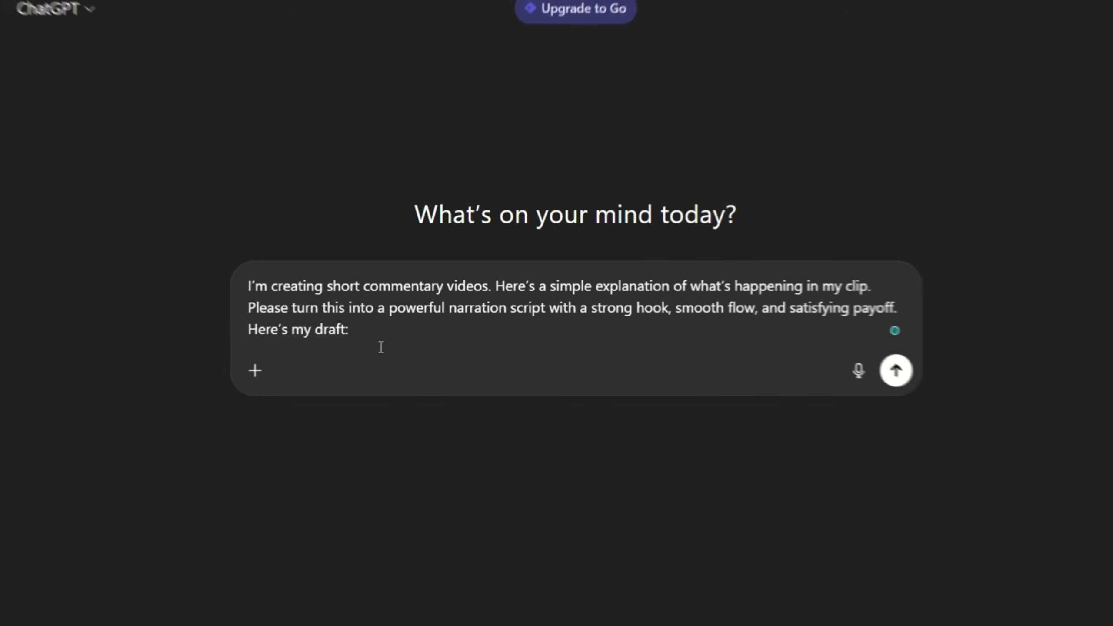
- Add the copied haircut draft after "Here's my draft:" and submit the prompt
key("ctrl+v")
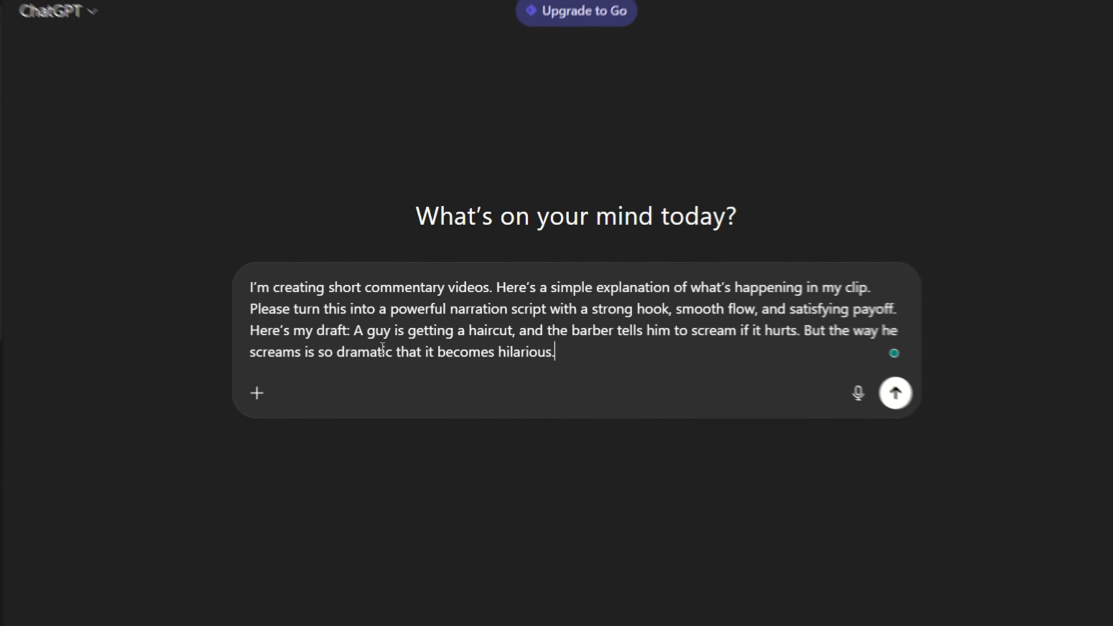
left_click(894, 397)
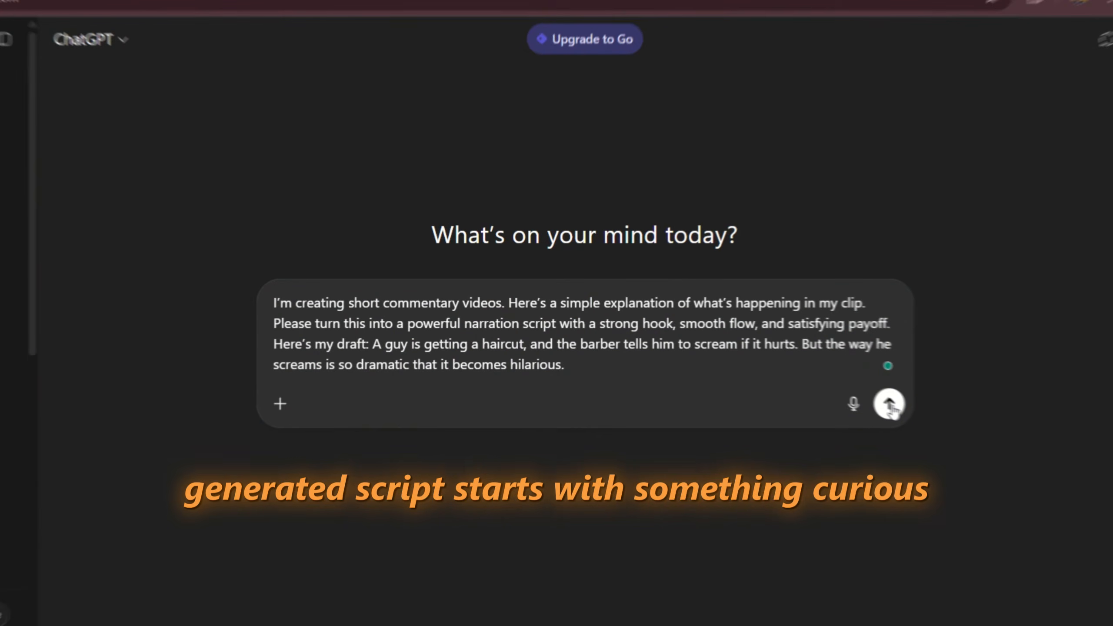
left_click(888, 403)
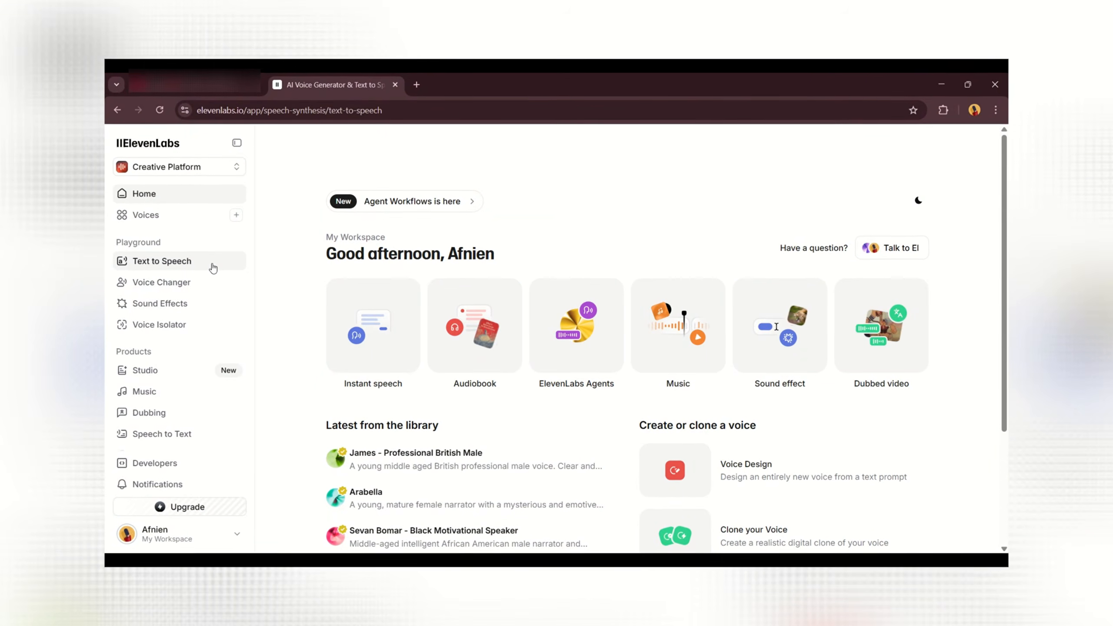
- Enter the script starting "So this guy's getting a haircut, right?" in ElevenLabs Text to Speech and preview the voice Mark - Natural Conversations
type("So this guy’s getting a haircut, right? And the barber tells him, \"If it hurts, just scream.\" Sounds simple… until you hear the scream. That moment will seriously leave you speechless.")
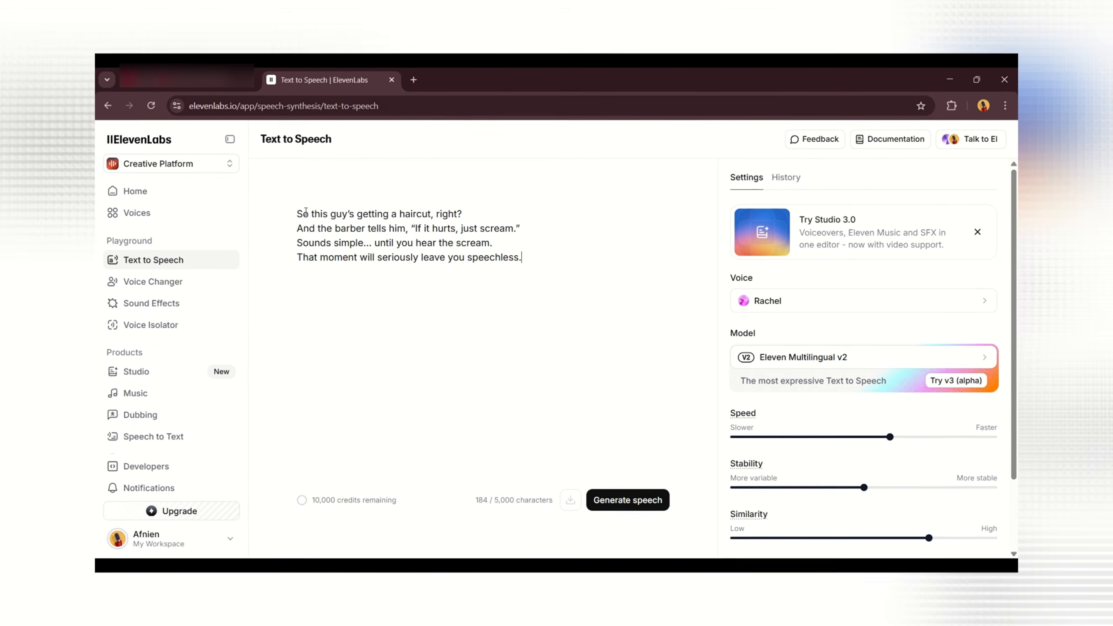
left_click(785, 303)
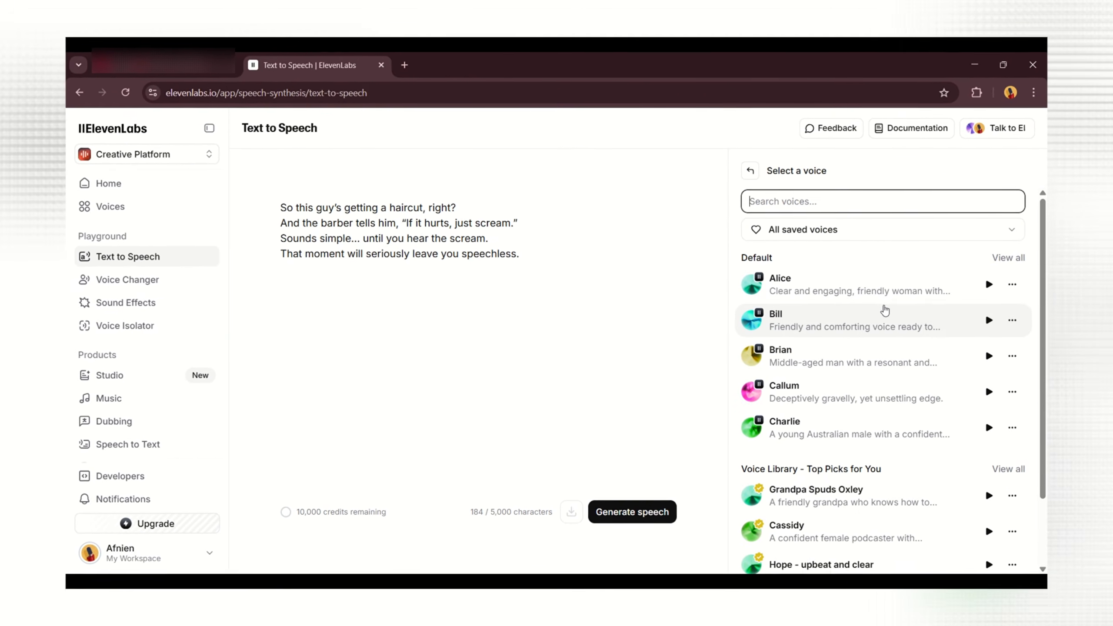
scroll(875, 316, "down", 2)
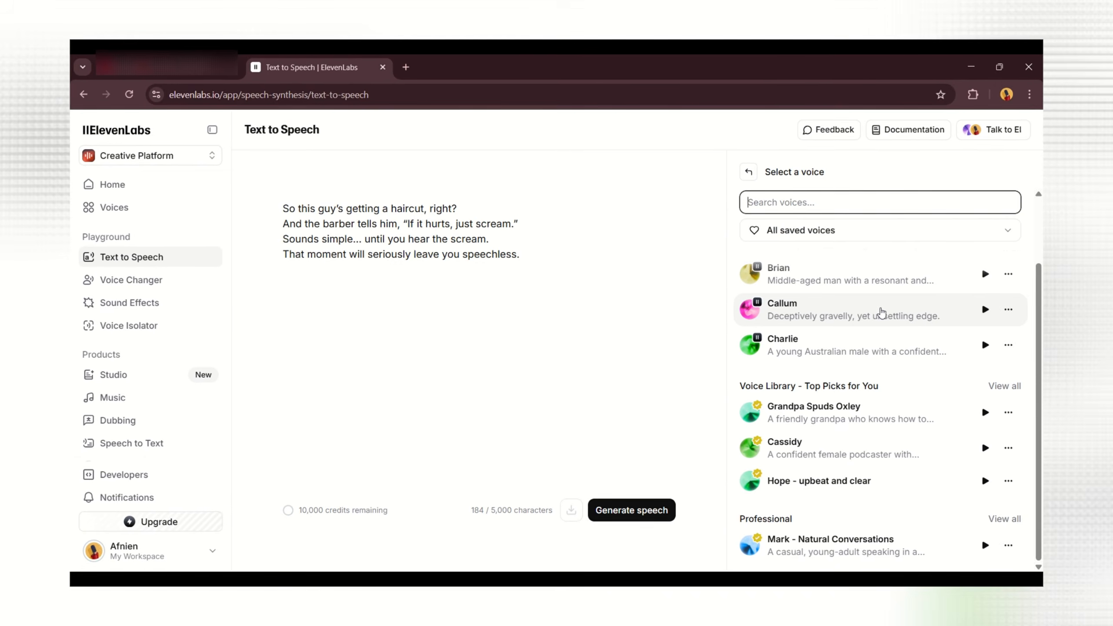
scroll(884, 312, "up", 2)
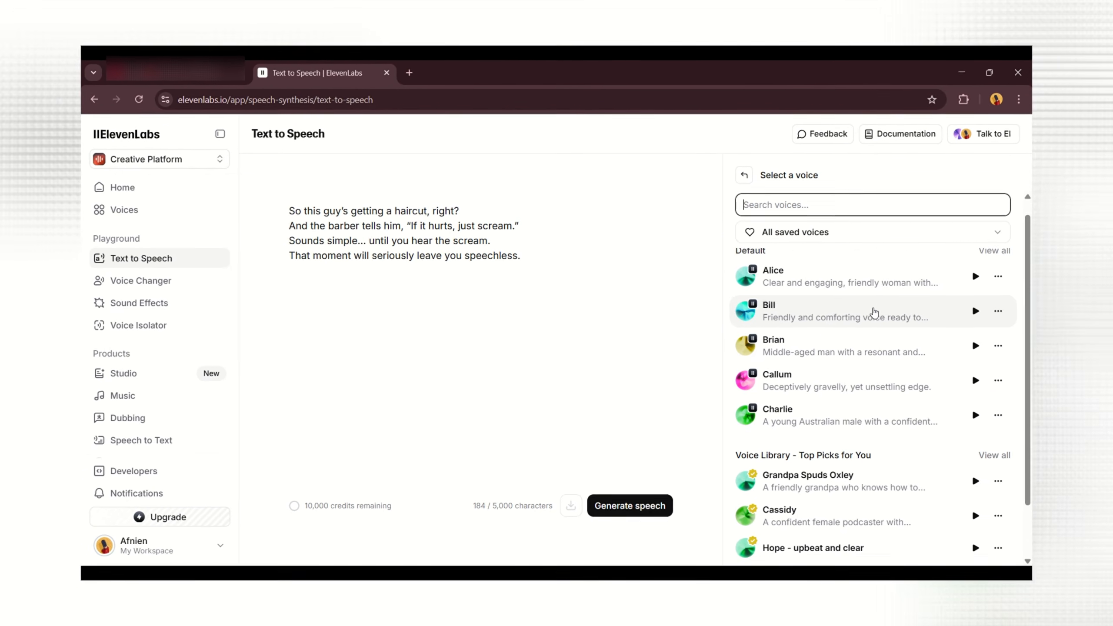
scroll(899, 438, "down", 2)
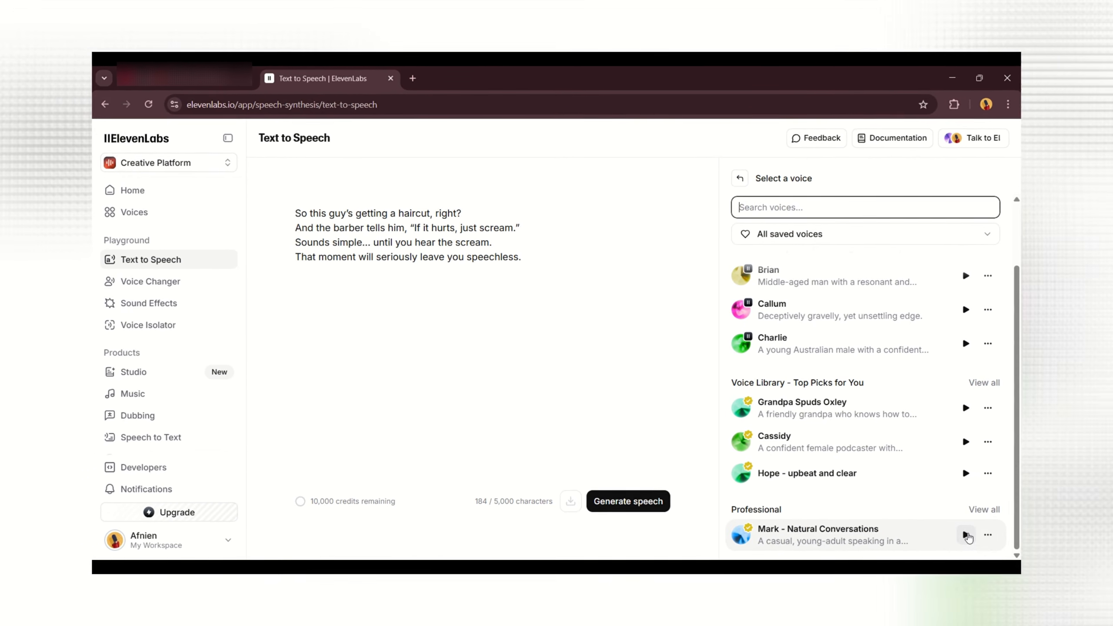
left_click(964, 534)
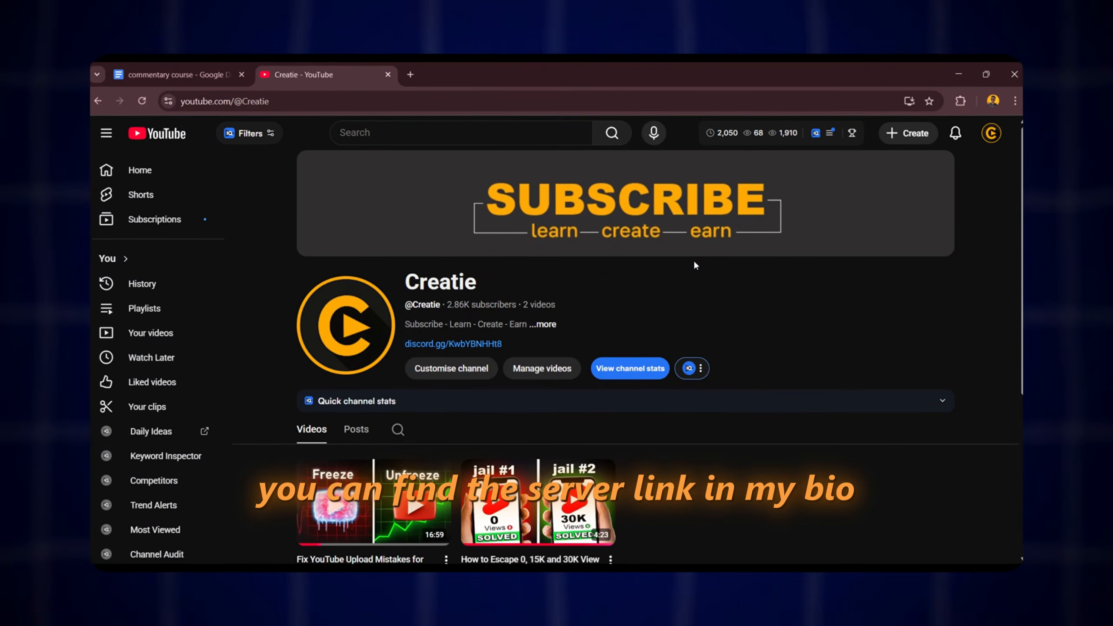
- Open the Creatie channel's description on YouTube and look through the channels of its Discord server
left_click(551, 325)
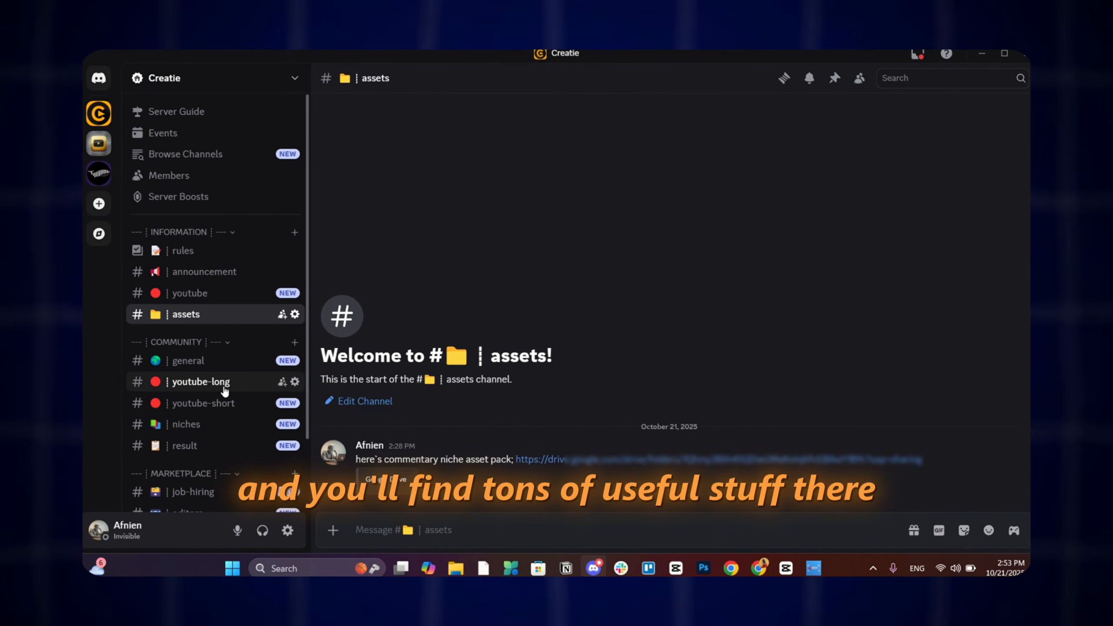
scroll(215, 386, "down", 3)
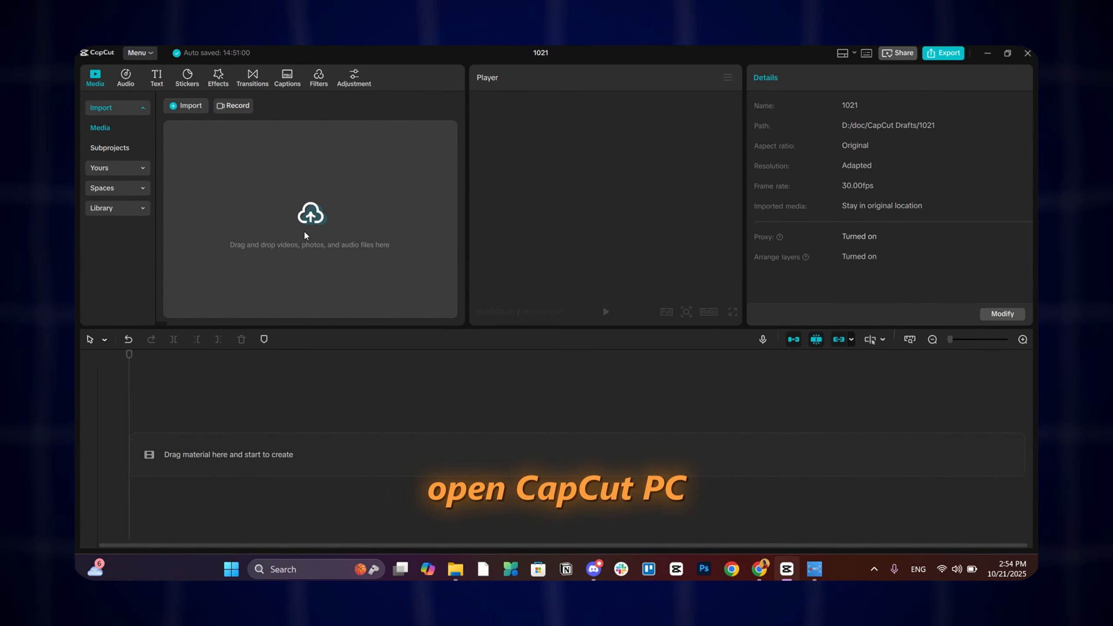
- In CapCut, import the Mark voice-over, the "Scream if it hurts" barber clip and the commentary niche packs folder
left_click(304, 231)
left_click(237, 202)
left_click(512, 266, "ctrl")
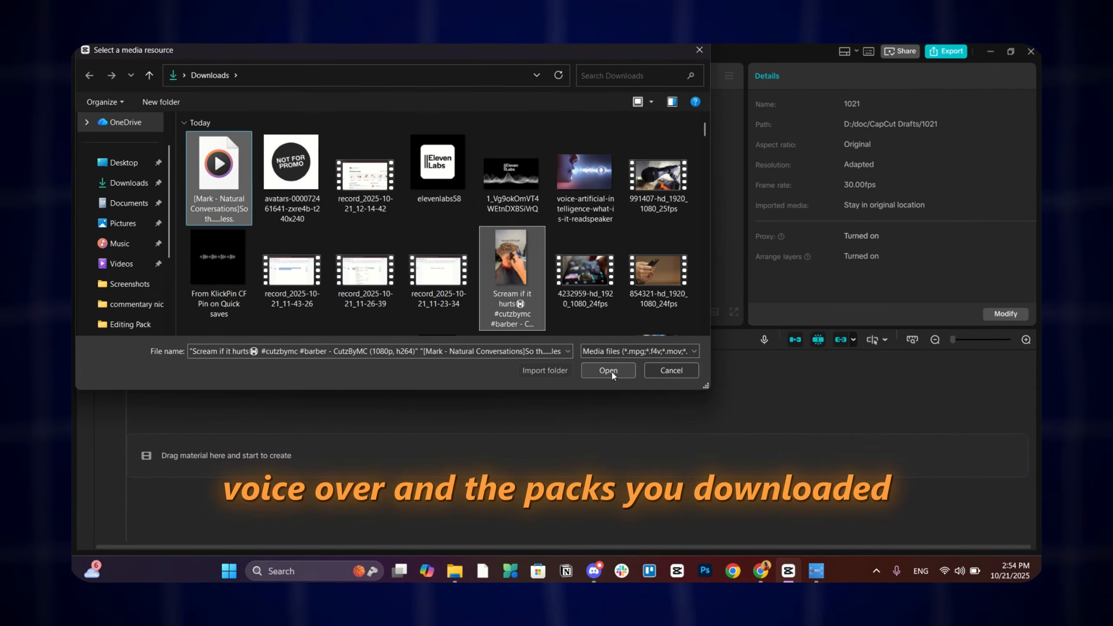
left_click(611, 372)
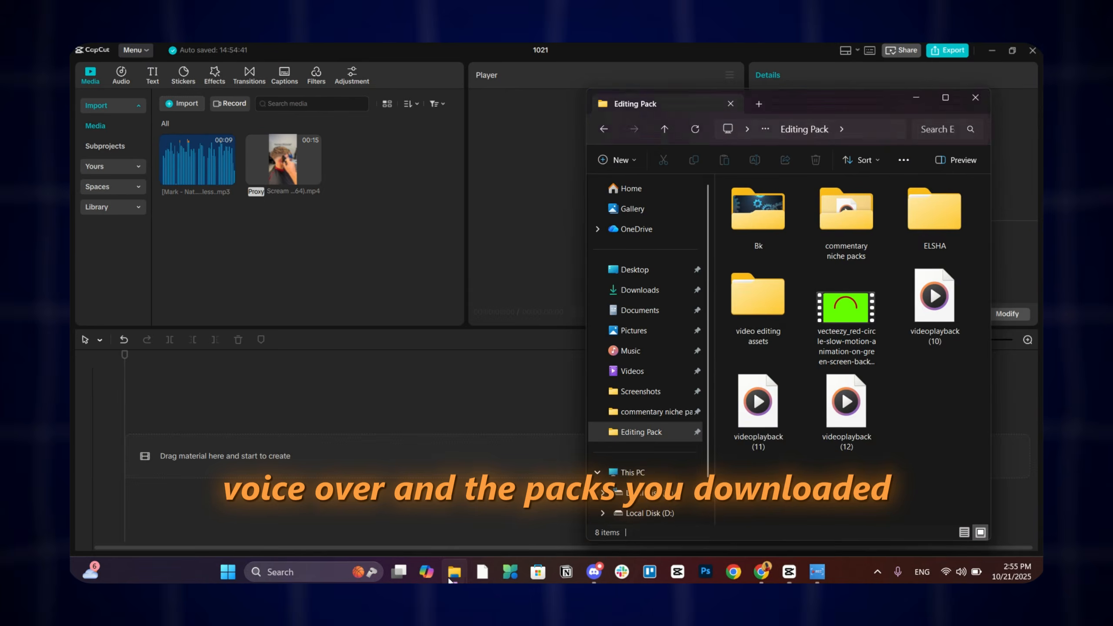
left_click_drag(850, 203, 266, 228)
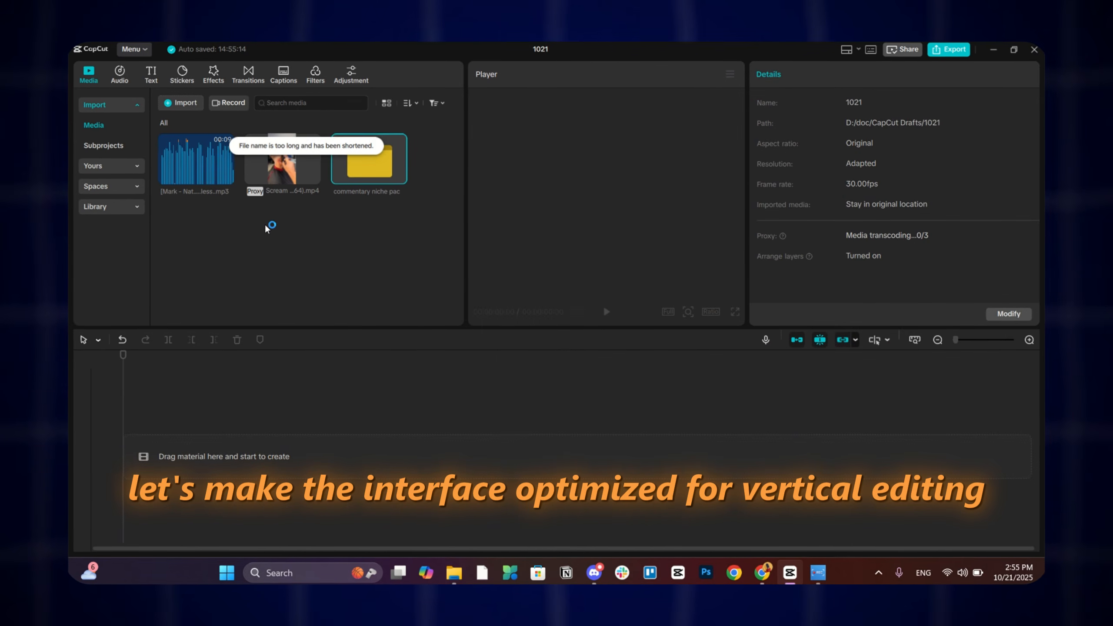
- Switch the editor workspace to the Vertical layout
left_click_drag(462, 231, 450, 231)
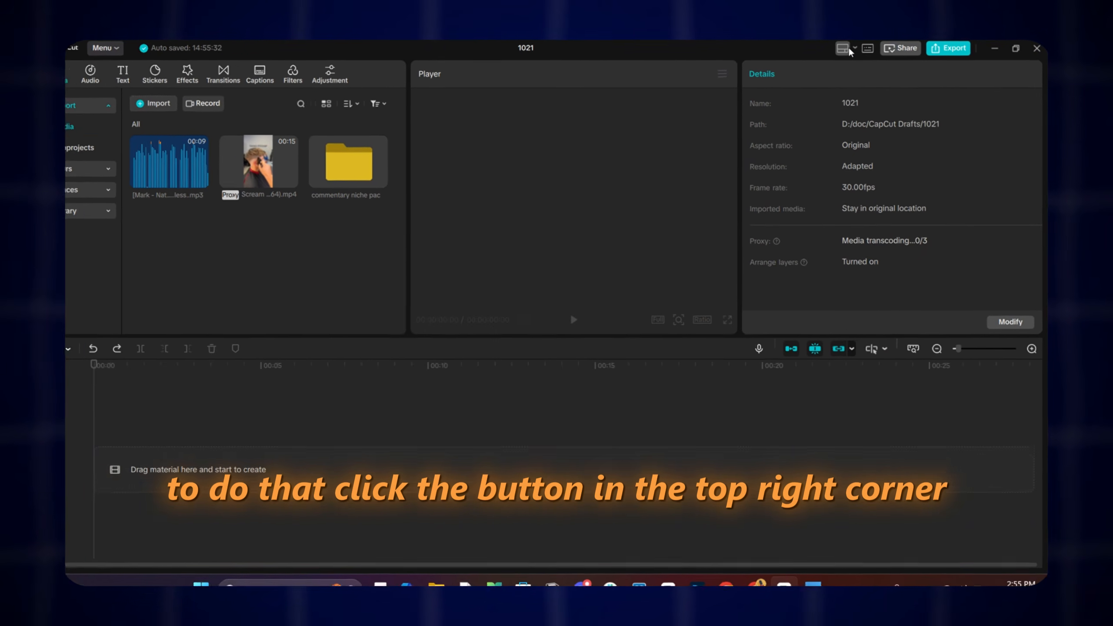
left_click(851, 49)
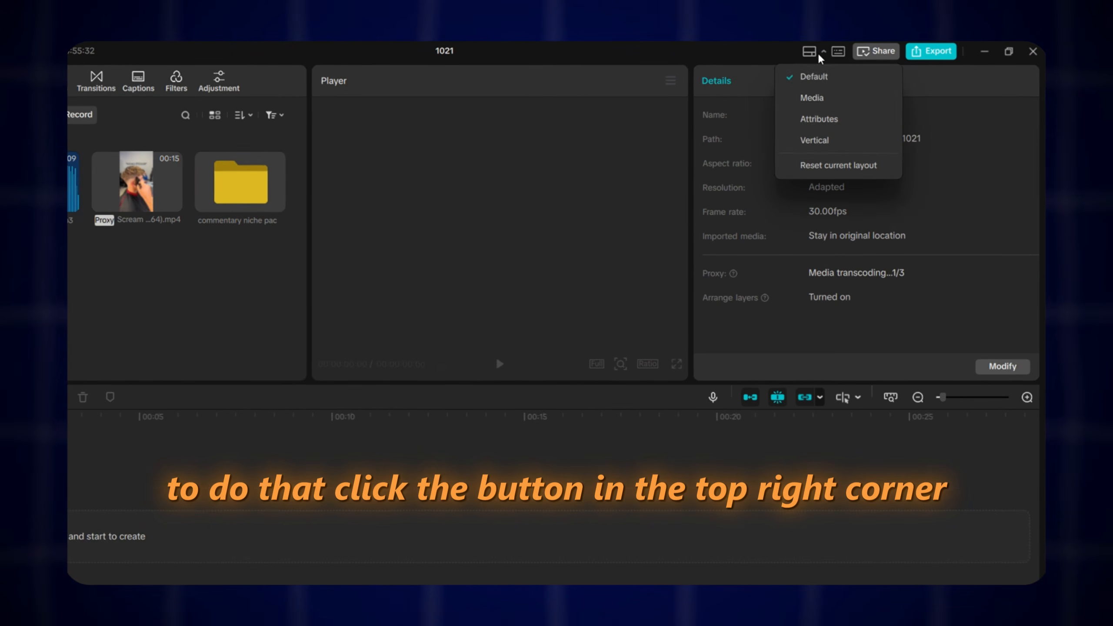
left_click(816, 141)
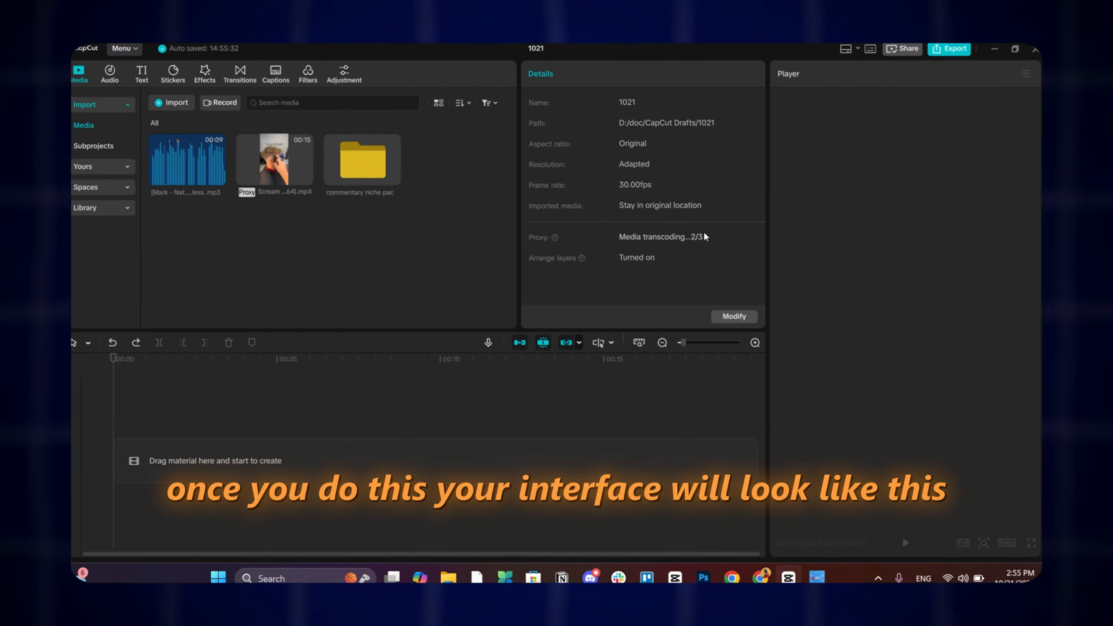
- Place the barber clip at the start of the timeline with the voice-over on the track below, and split the voice-over into segments
left_click_drag(275, 160, 197, 461)
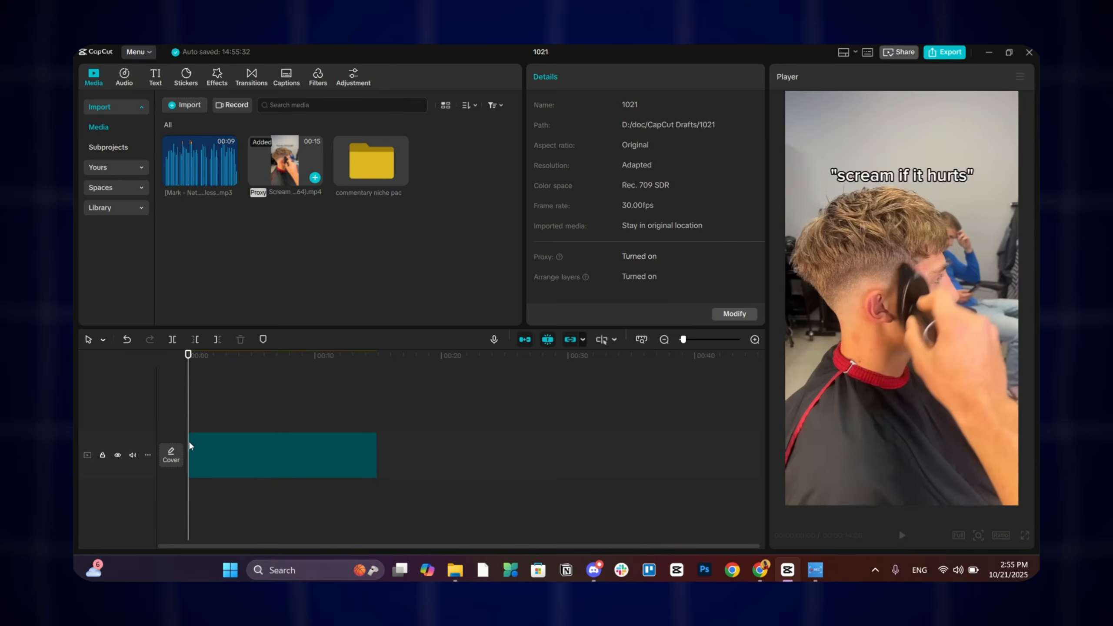
left_click_drag(187, 160, 191, 509)
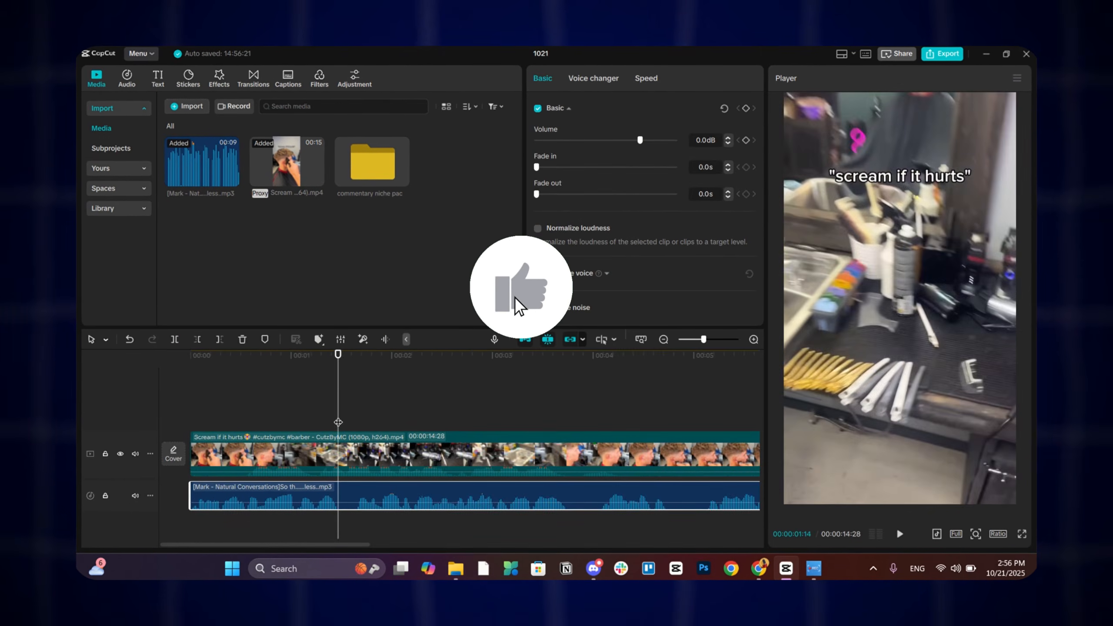
left_click(569, 425)
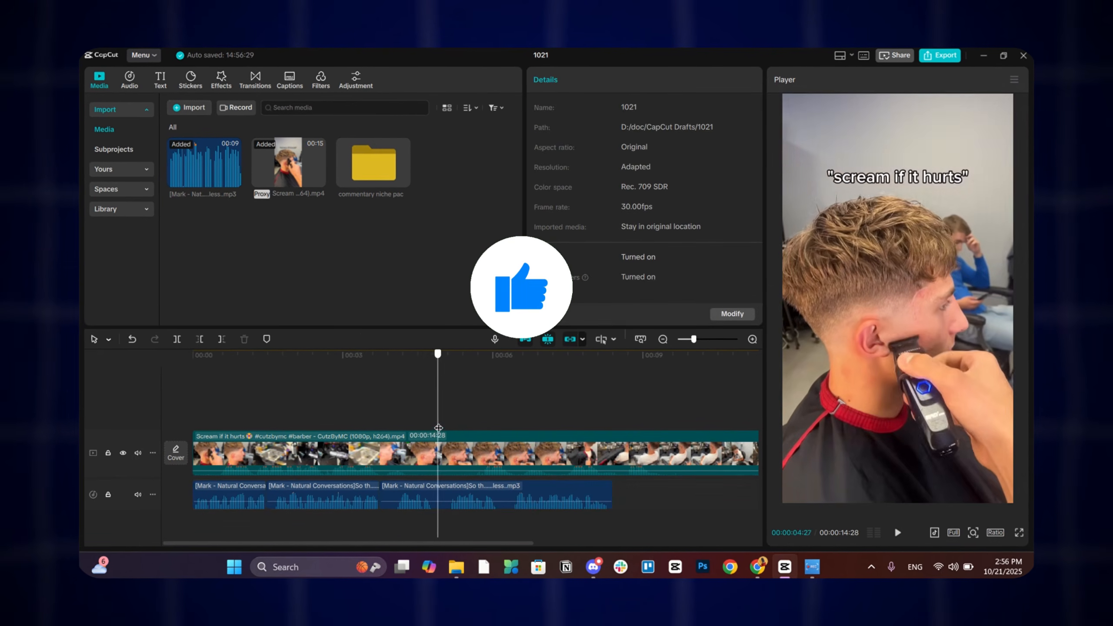
left_click(178, 343)
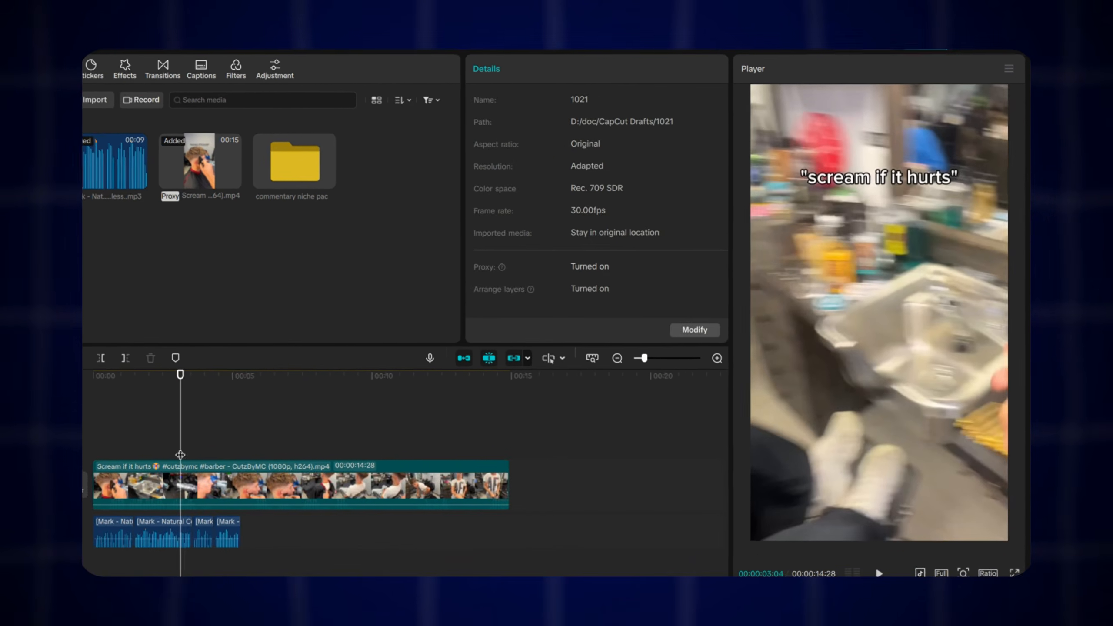
- Apply the Blur video effect to the barber clip and confine it with a rectangle mask over the "scream if it hurts" text
left_click_drag(121, 463, 206, 503)
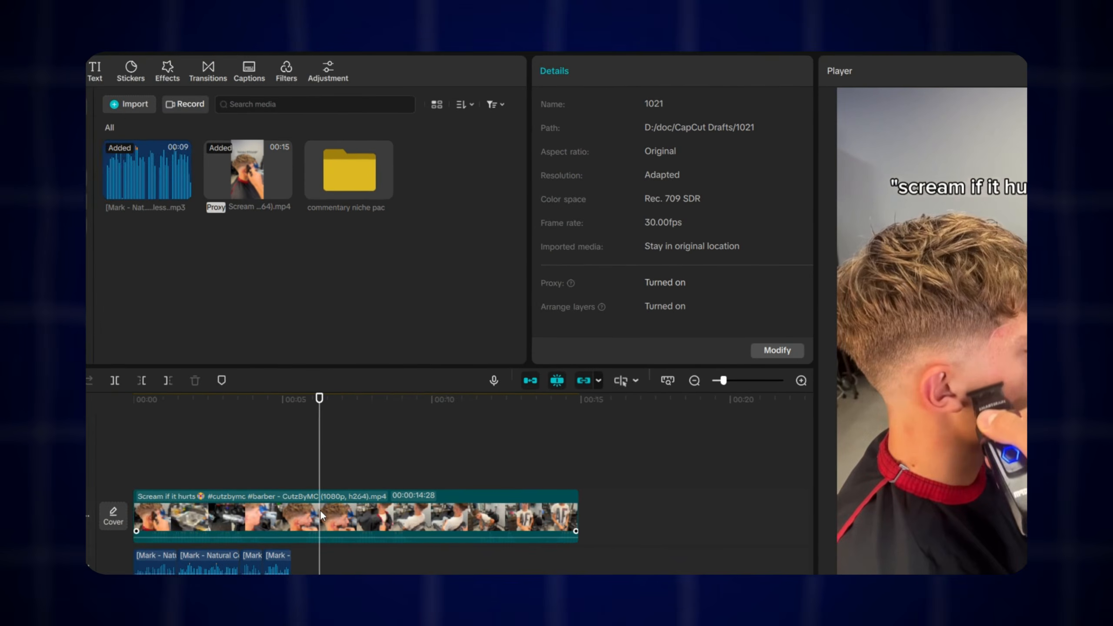
left_click(322, 515)
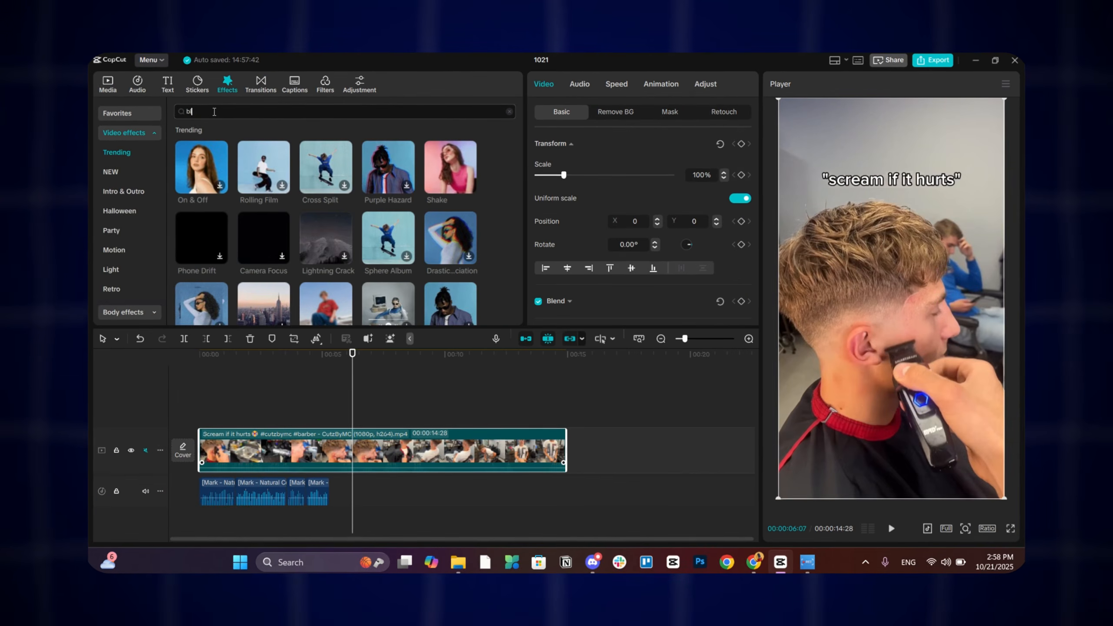
left_click(233, 112)
type("blur")
key("Return")
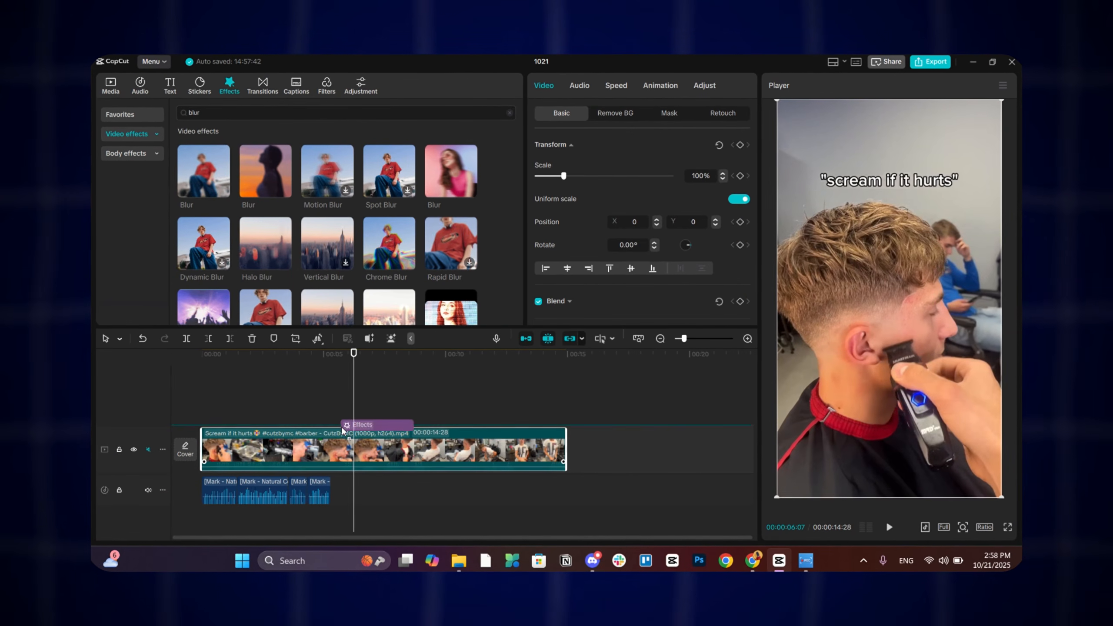
left_click_drag(343, 430, 344, 431)
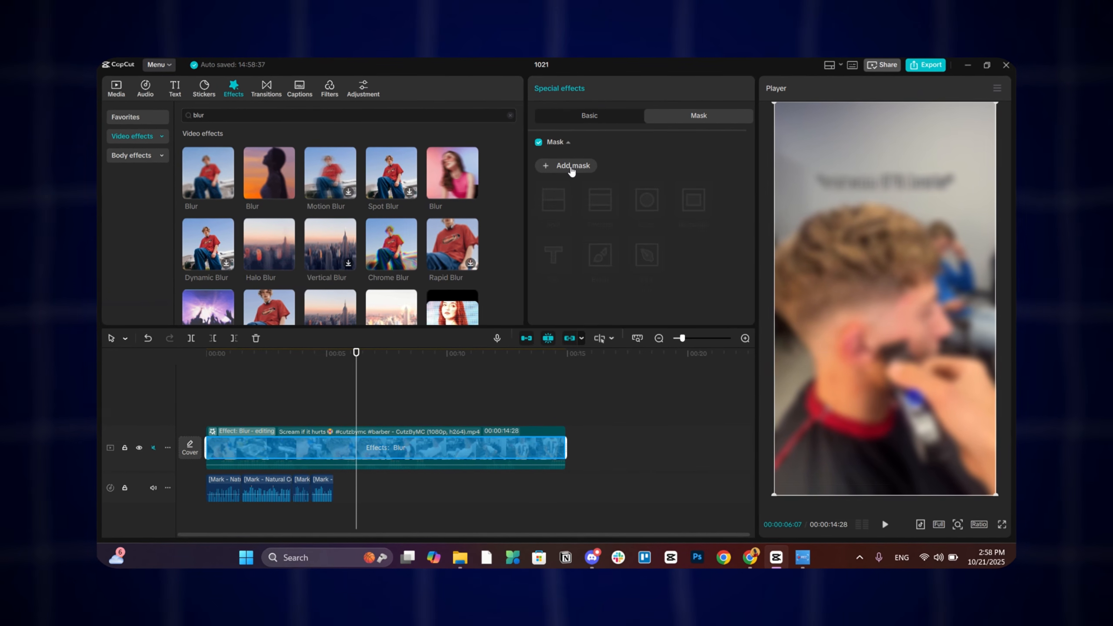
left_click(571, 170)
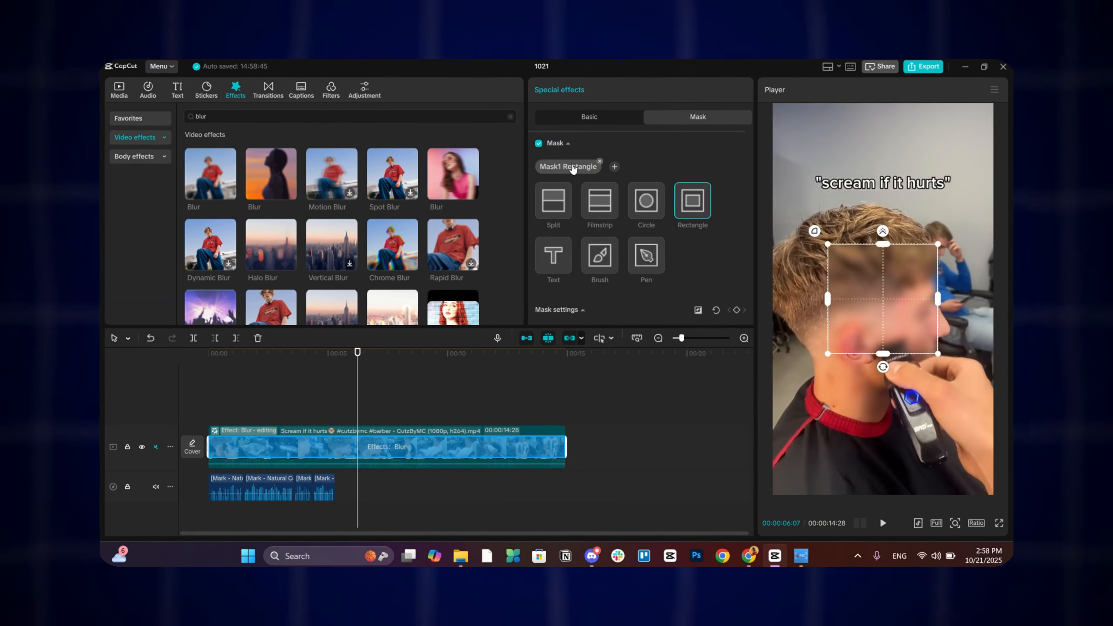
left_click_drag(899, 297, 905, 191)
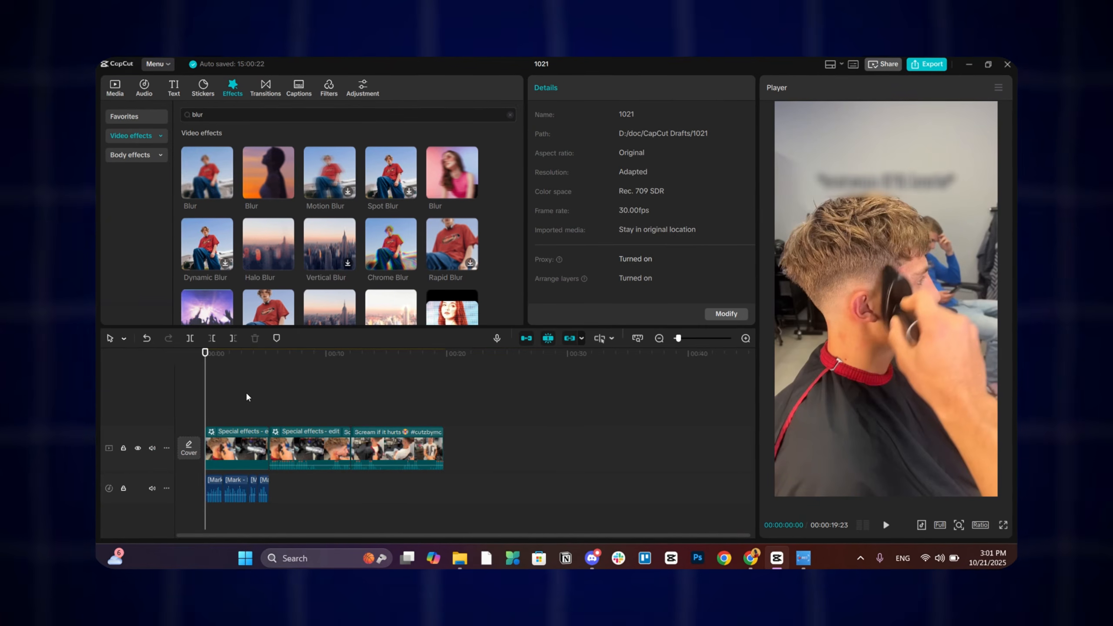
- Generate automatic captions with English as the spoken language and play back the timeline
left_click(298, 86)
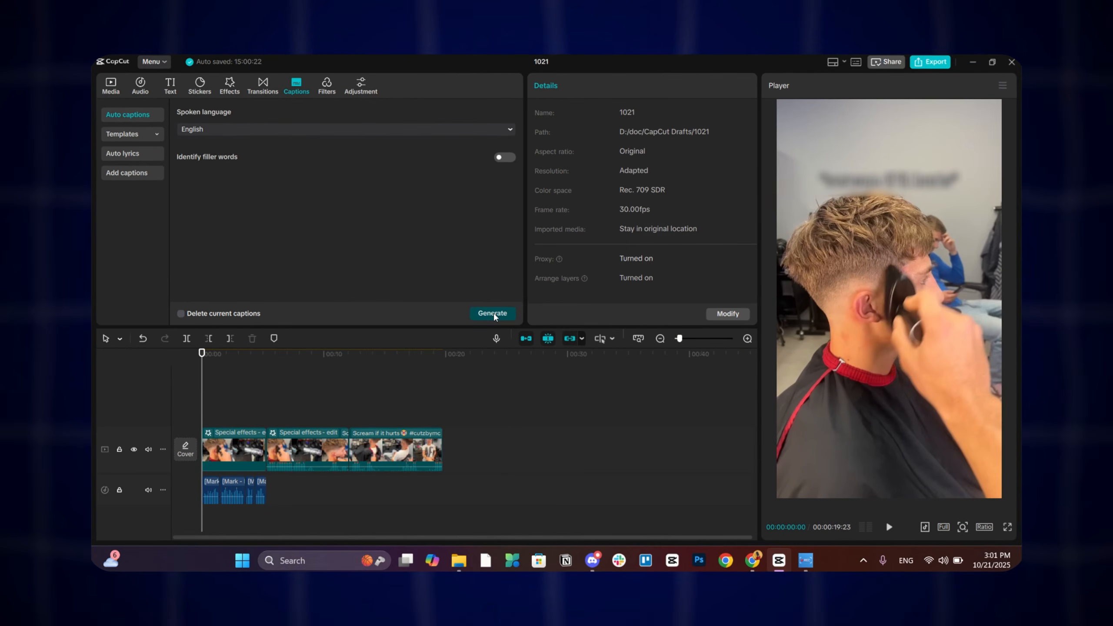
left_click(493, 314)
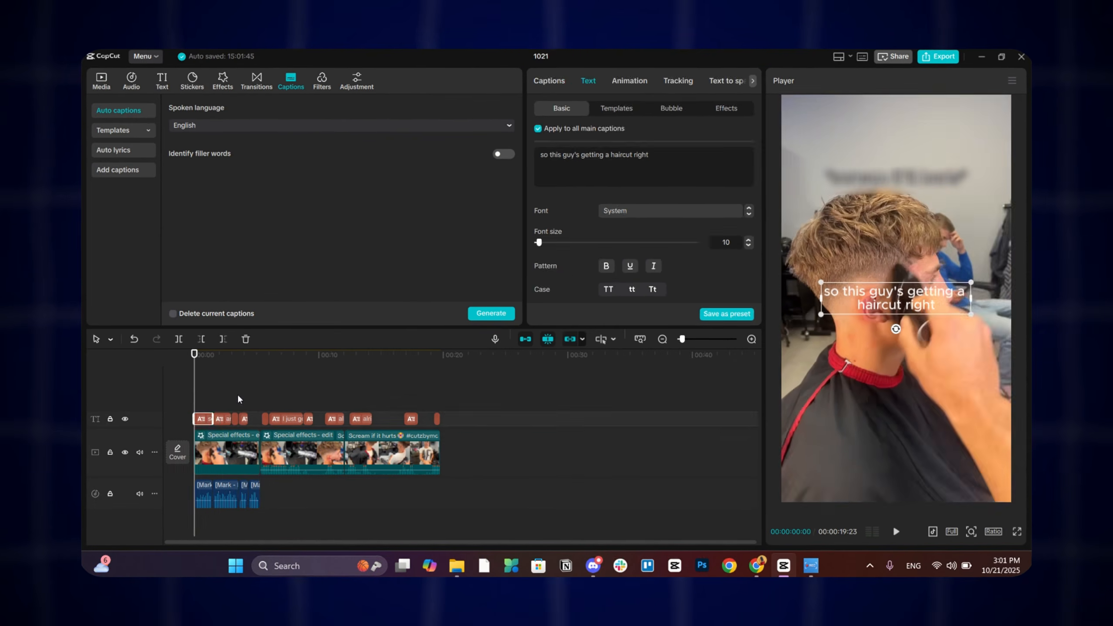
left_click(238, 398)
key("space")
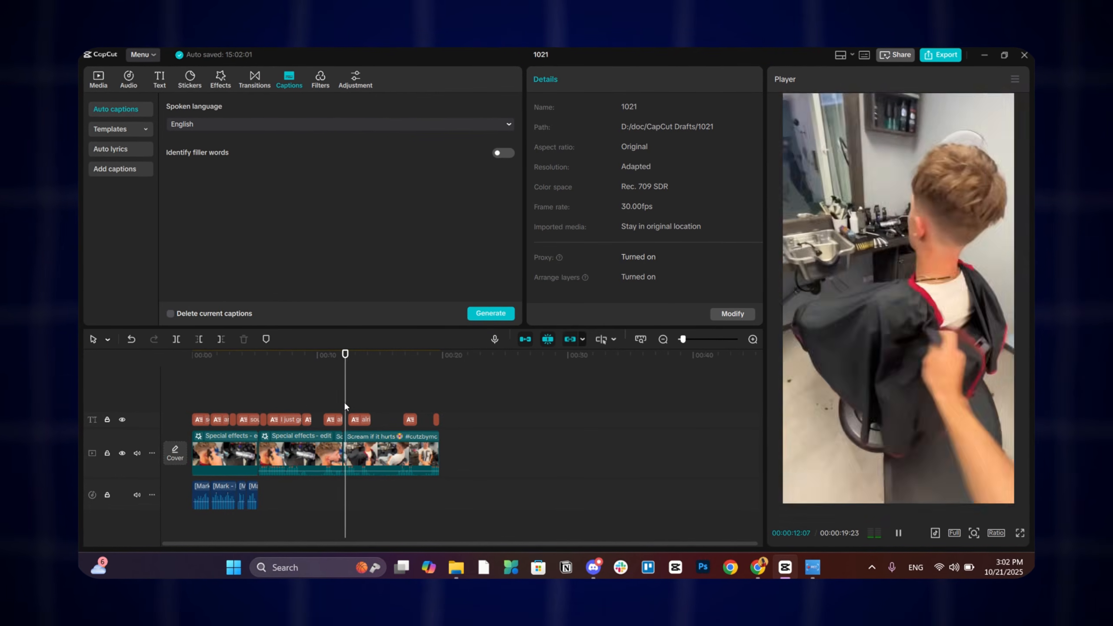
- Apply the bold white "FOX" text template with black outline to all main captions, starting from the opening caption
left_click_drag(438, 410, 199, 408)
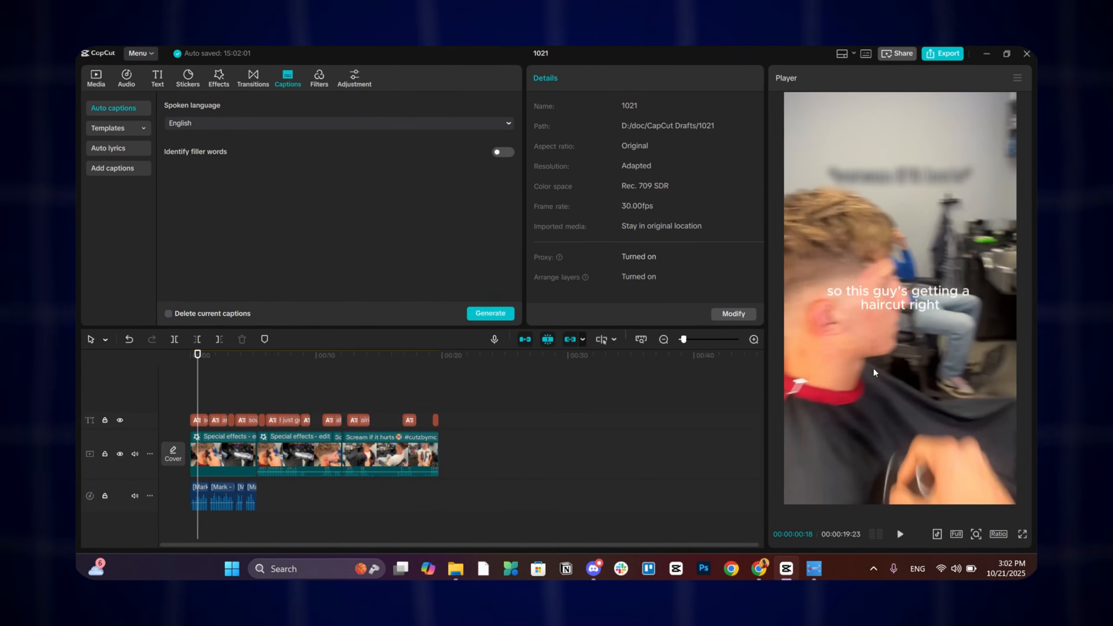
left_click(890, 307)
left_click(616, 109)
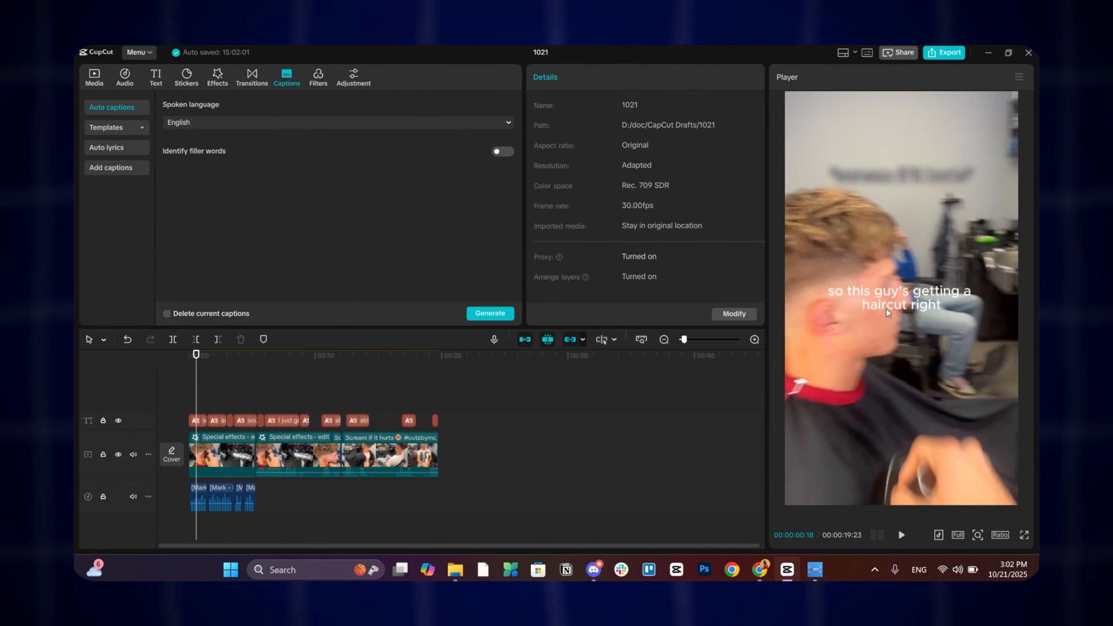
left_click(886, 312)
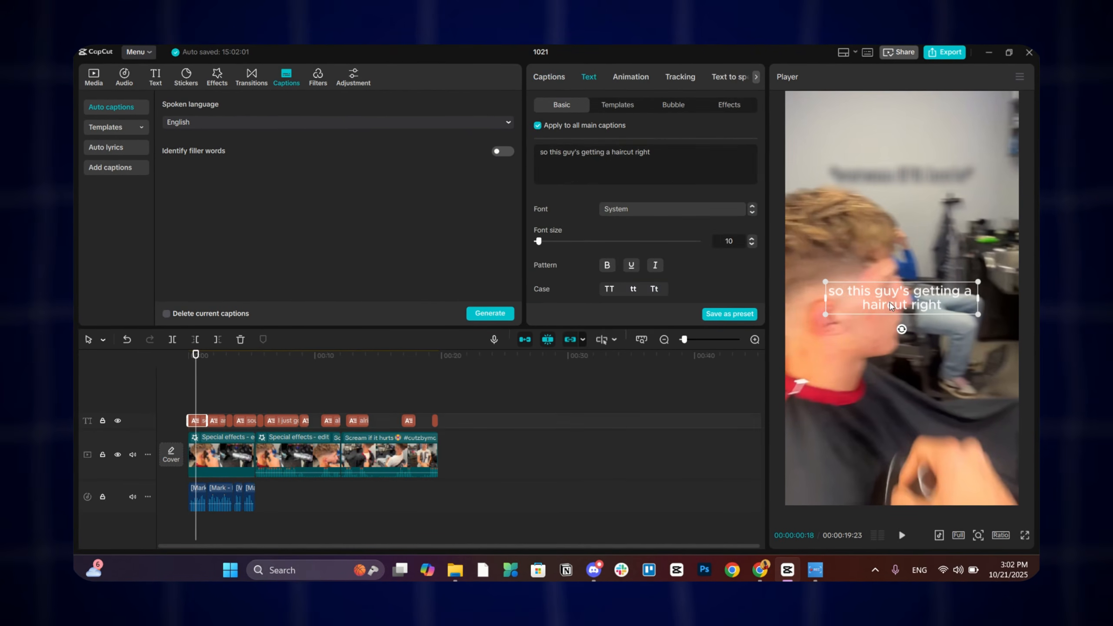
left_click(624, 110)
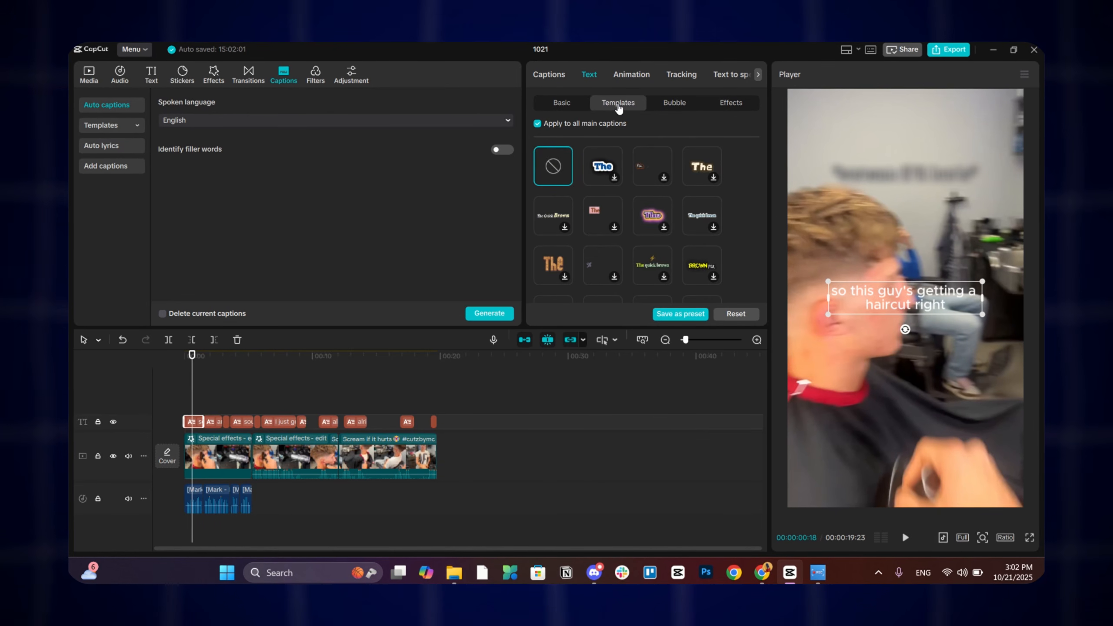
scroll(613, 218, "down", 2)
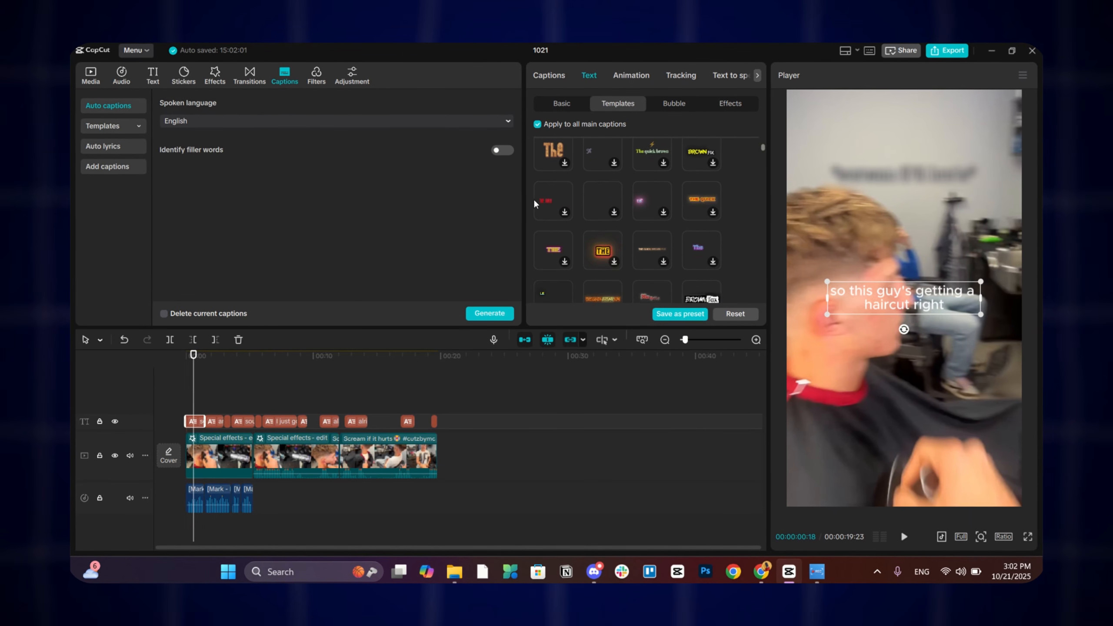
left_click_drag(523, 220, 491, 220)
left_click(519, 218)
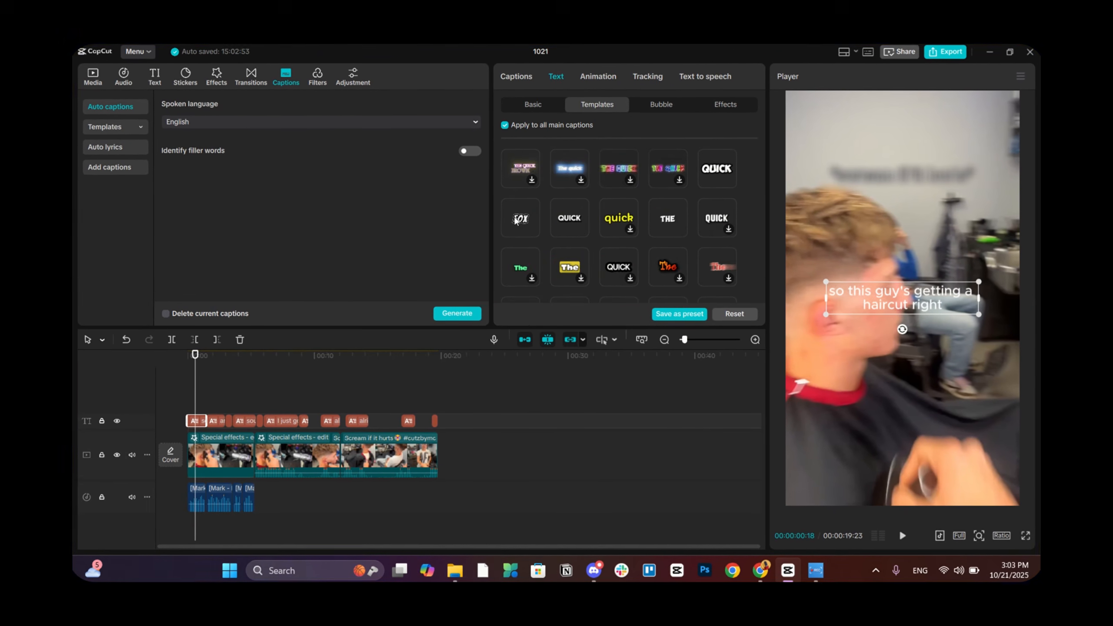
- Play back the timeline from the start to check the restyled captions, and pause it
left_click(216, 402)
left_click(184, 400)
key("space")
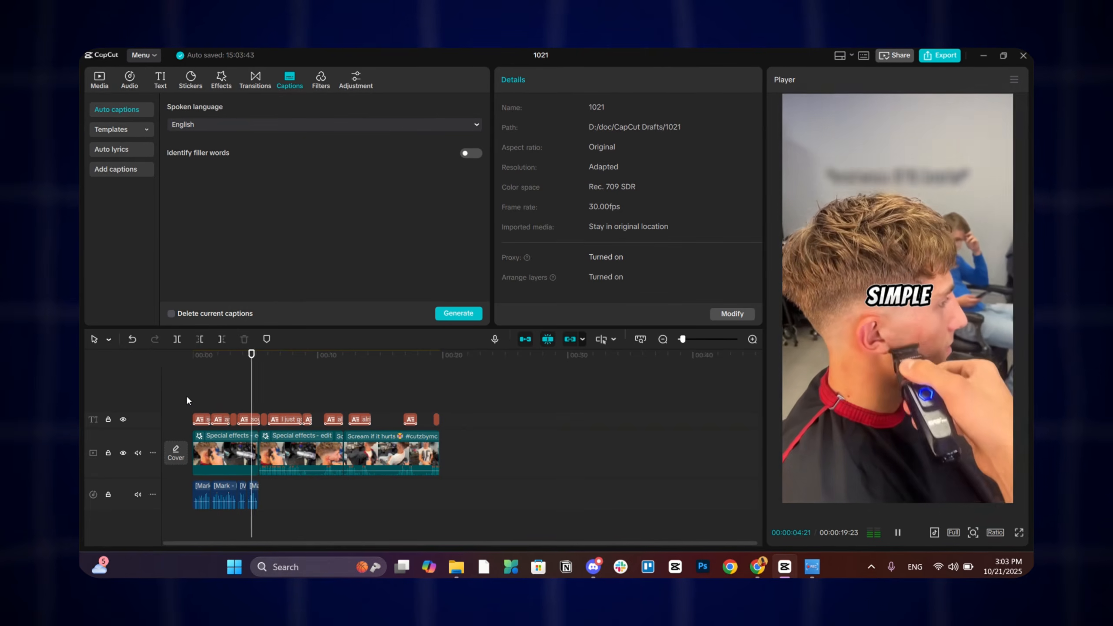
left_click(899, 533)
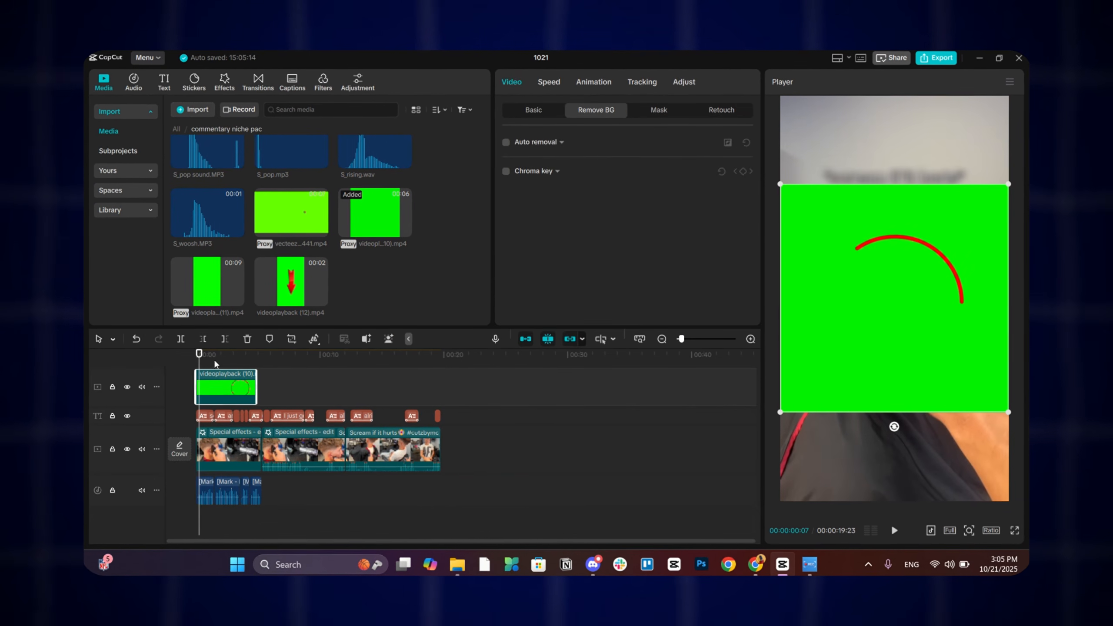
- Select the green-screen red circle overlay in the preview for background removal
left_click(877, 307)
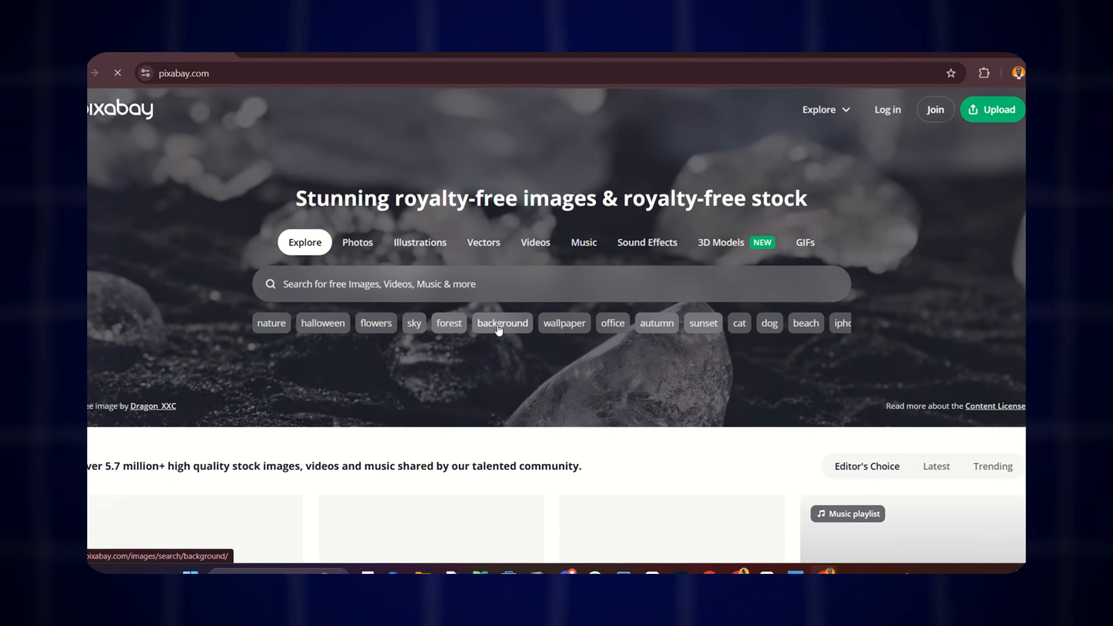
- Switch to Pixabay, search its music section for "funny" background music, and choose a track from the results
left_click(584, 243)
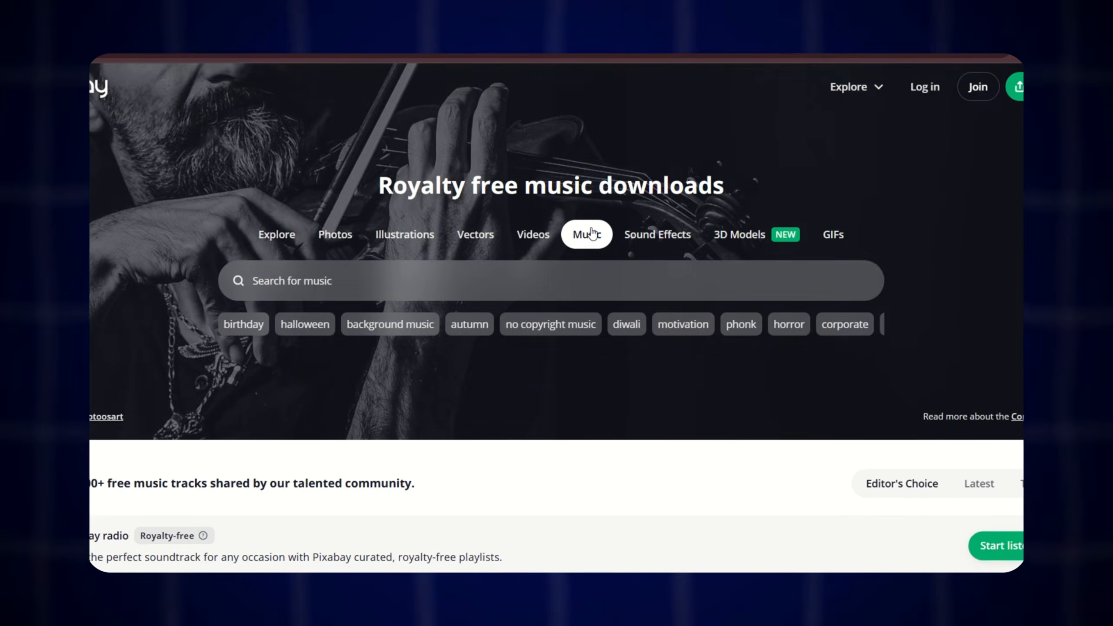
type("funny")
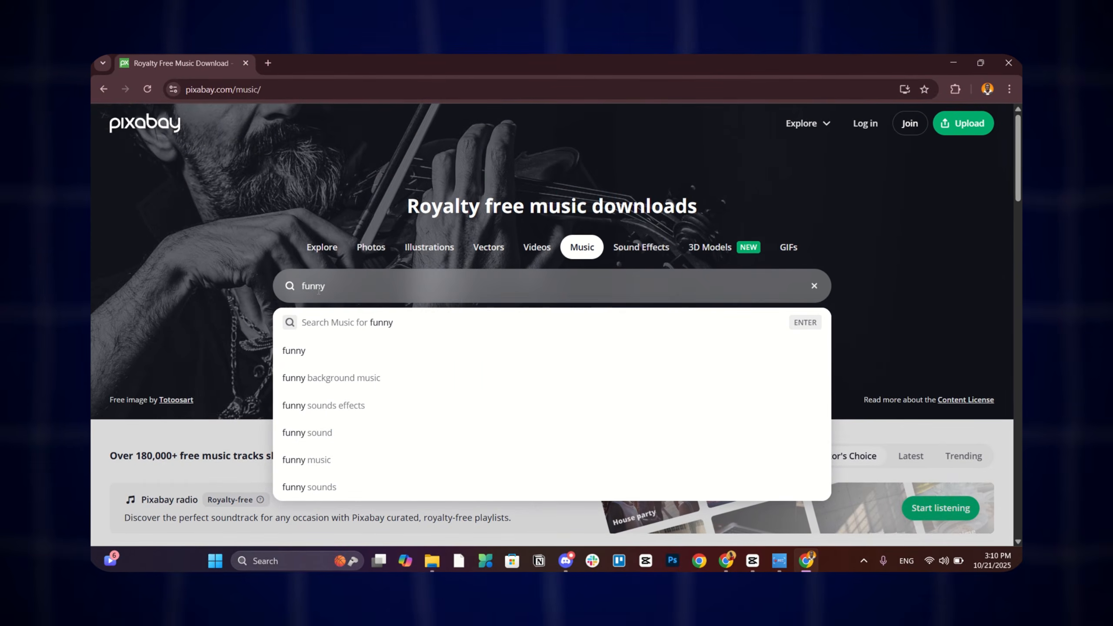
left_click(280, 377)
scroll(263, 353, "down", 4)
left_click(133, 388)
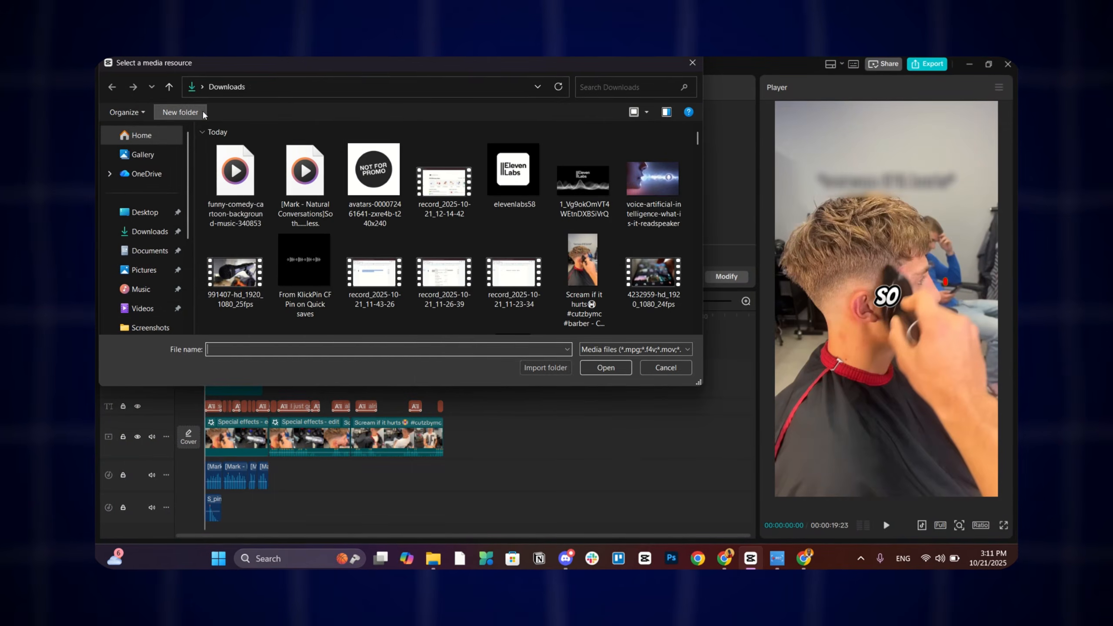
- Import funny-comedy-cartoon-background-music-340853, place it at the start of a new audio track under the other sounds, and set its volume to -8.9 dB
left_click(349, 235)
left_click_drag(349, 235, 210, 509)
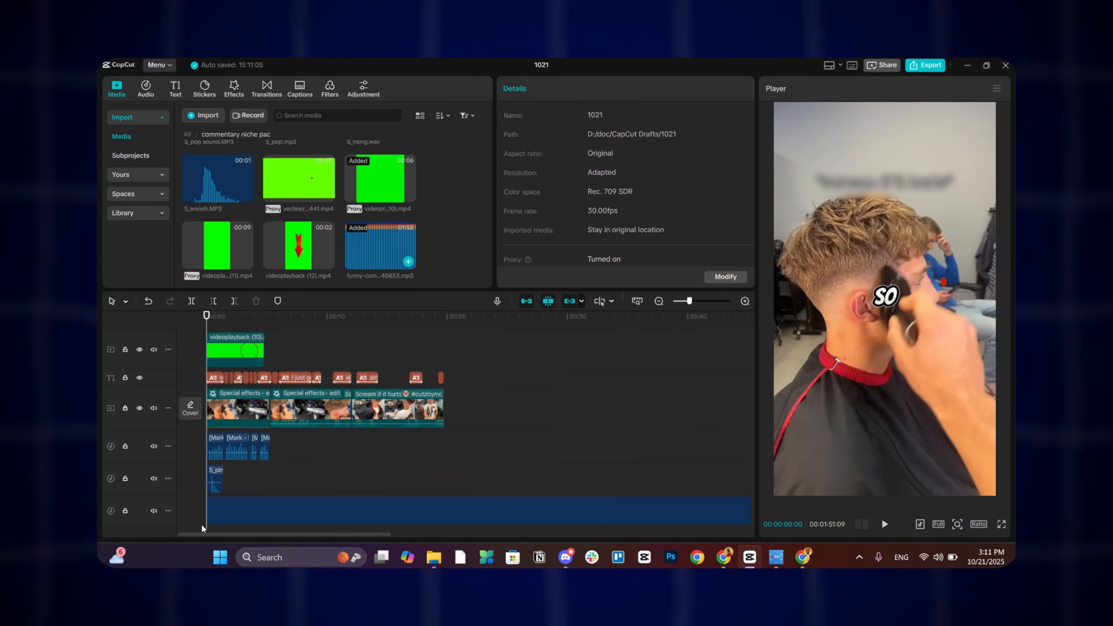
left_click(264, 510)
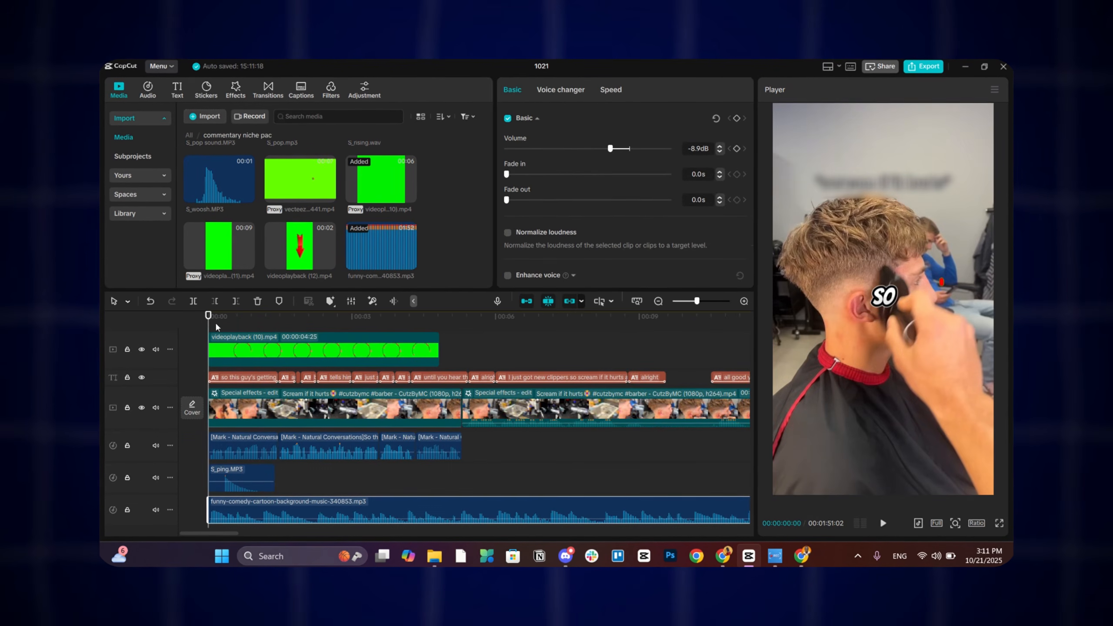